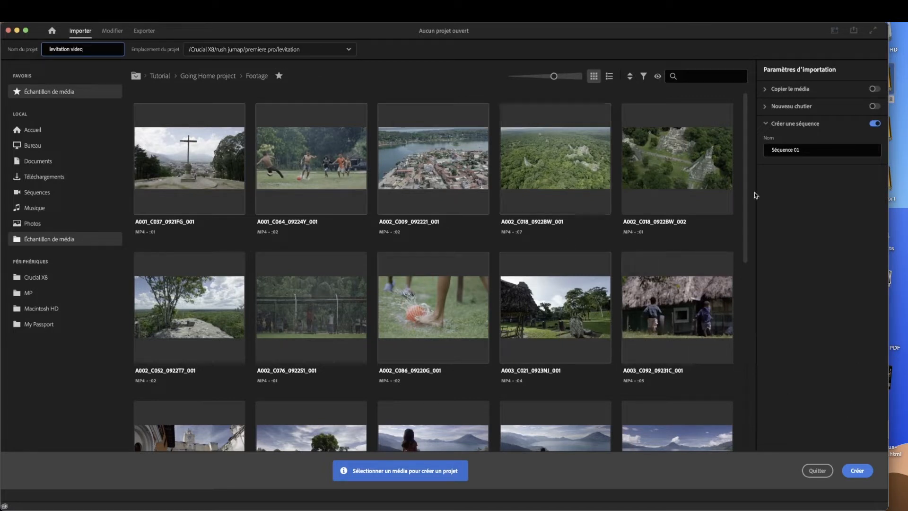
Create the "levitation video" project in the /Crucial X8/rush jumap/premiere pro/levitation folder
left_click(324, 51)
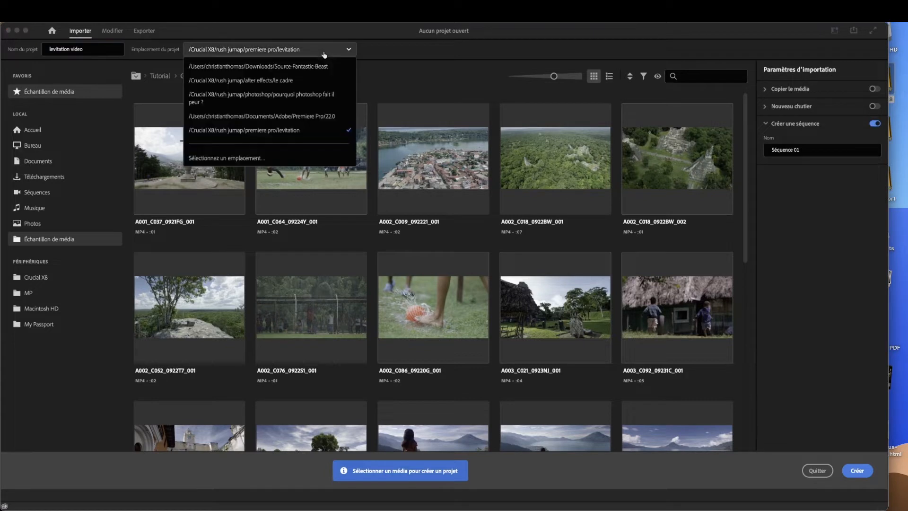
left_click(324, 51)
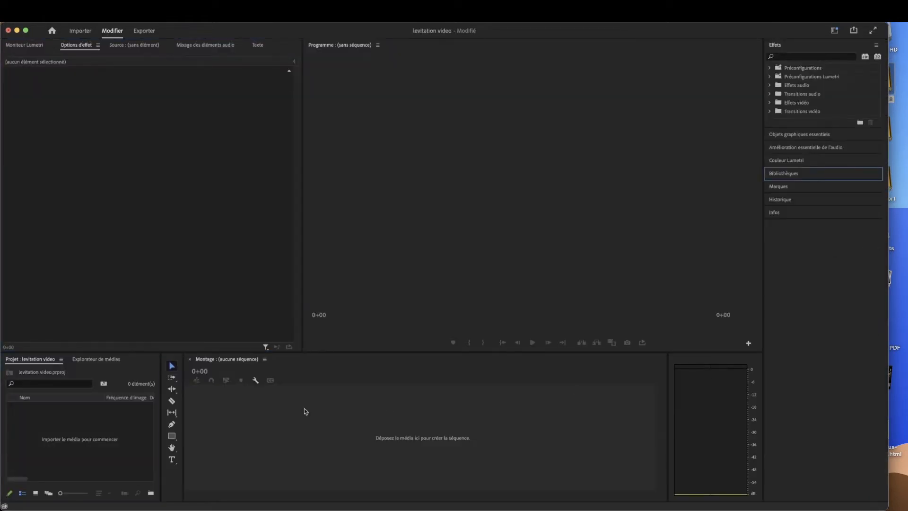
Import the clips C0027.MP4 and C0028.MP4 from the levitation folder into the project
right_click(86, 431)
left_click(133, 397)
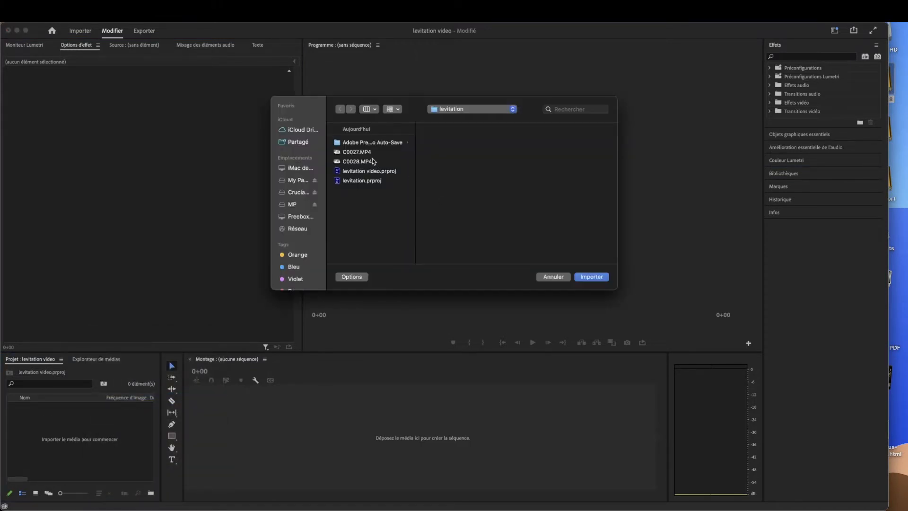
left_click(371, 155)
left_click(364, 162, "shift")
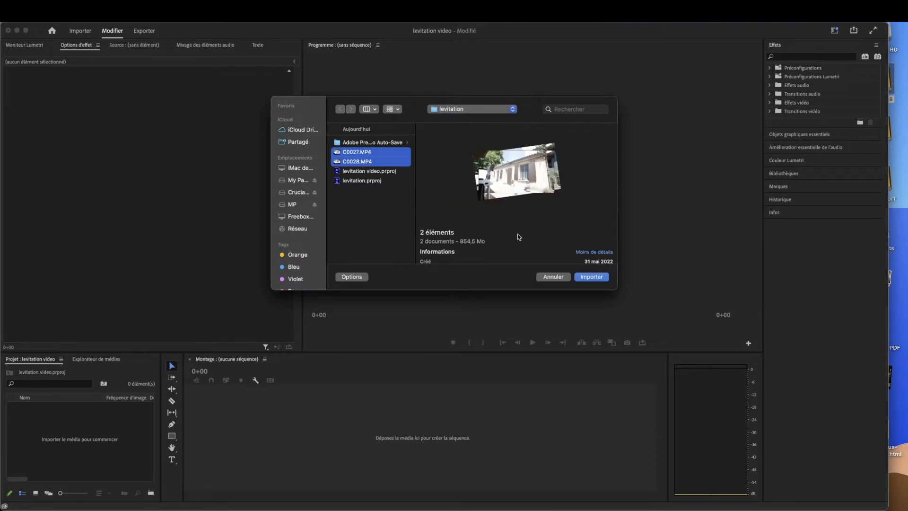
left_click(601, 278)
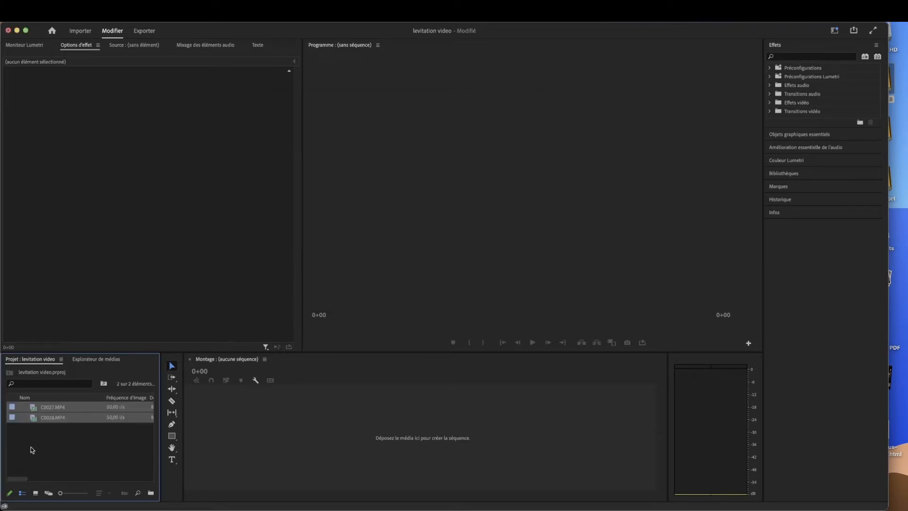
Create a sequence from the C0028.MP4 clip and play it back
left_click(57, 448)
left_click_drag(49, 421, 265, 427)
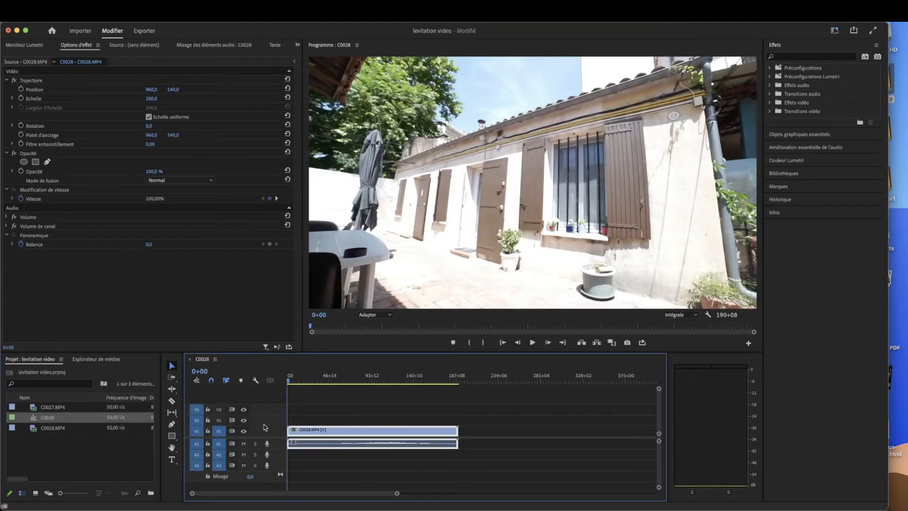
key("space")
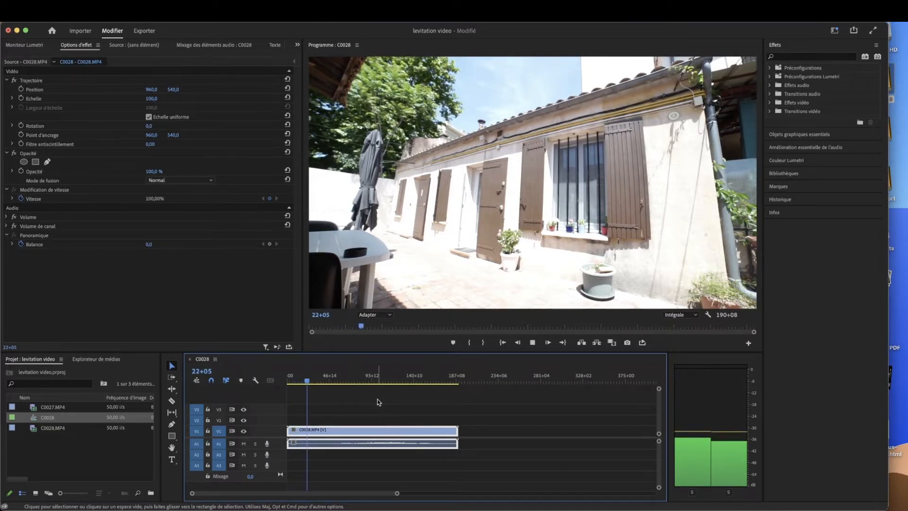
Split the C0028.MP4 clip at 73+00 and ripple delete the part before the cut
left_click_drag(327, 381, 351, 383)
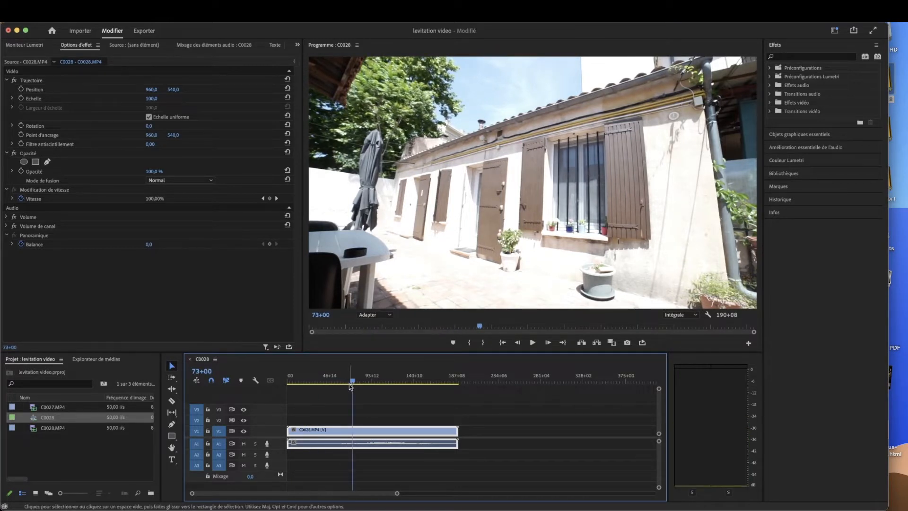
key("super+k")
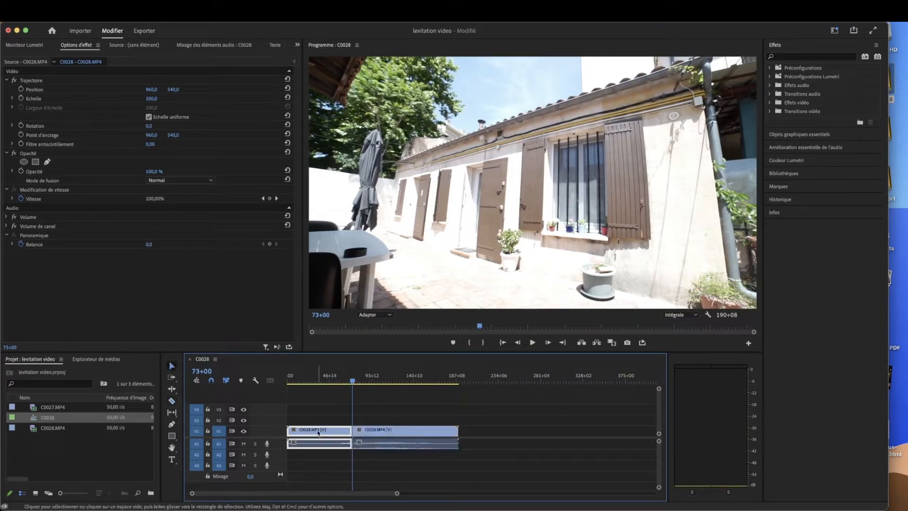
key("Delete")
left_click(319, 432)
key("Delete")
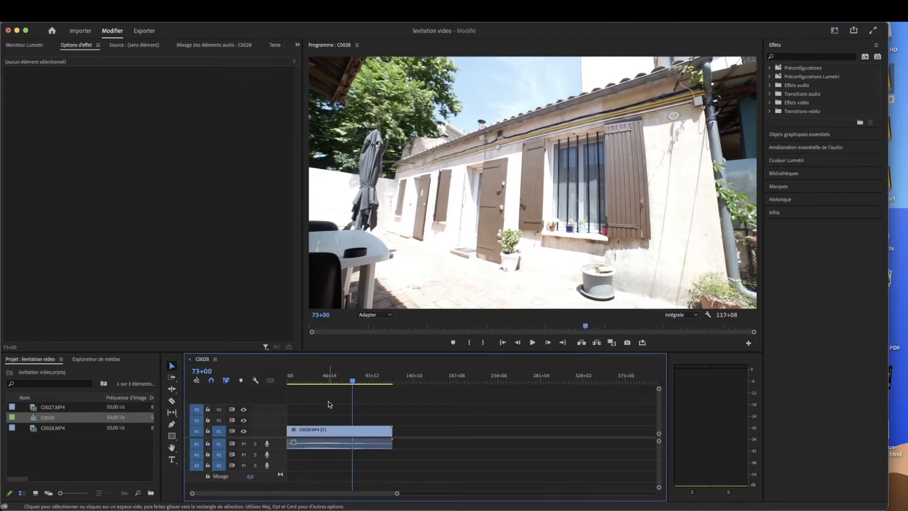
Play the remaining C0028.MP4 clip, split it with the Razor tool at 88+15 and delete the part after the cut
key("space")
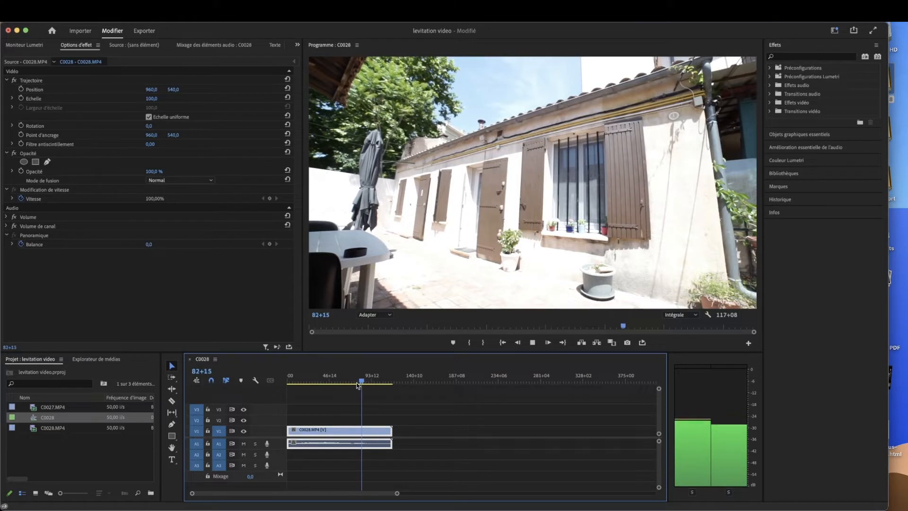
key("space")
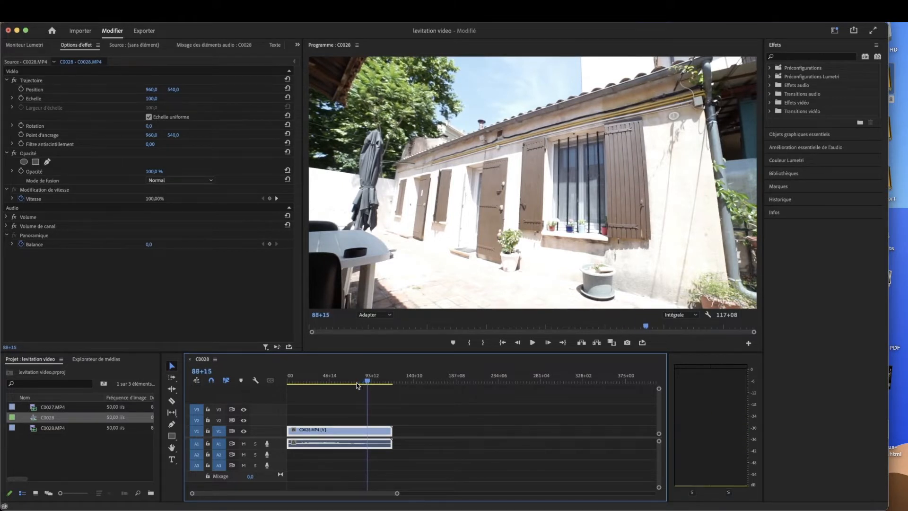
key("c")
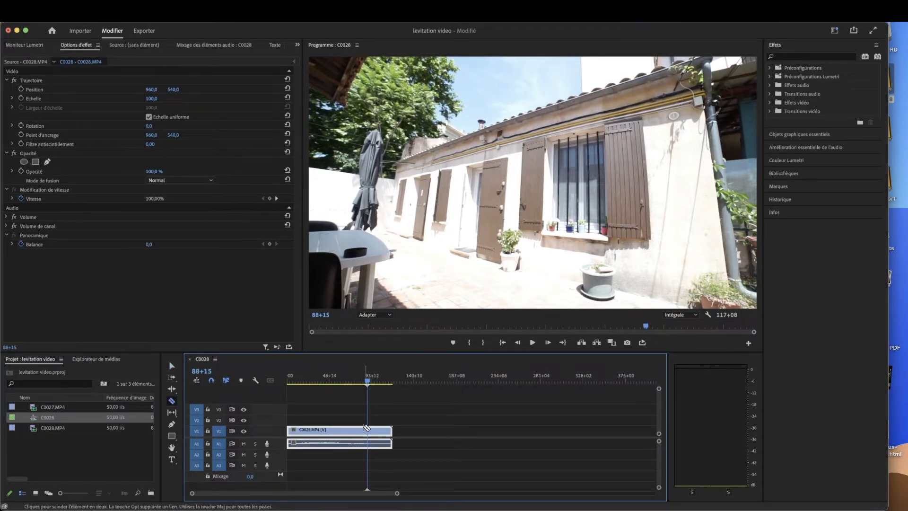
left_click(367, 429)
key("v")
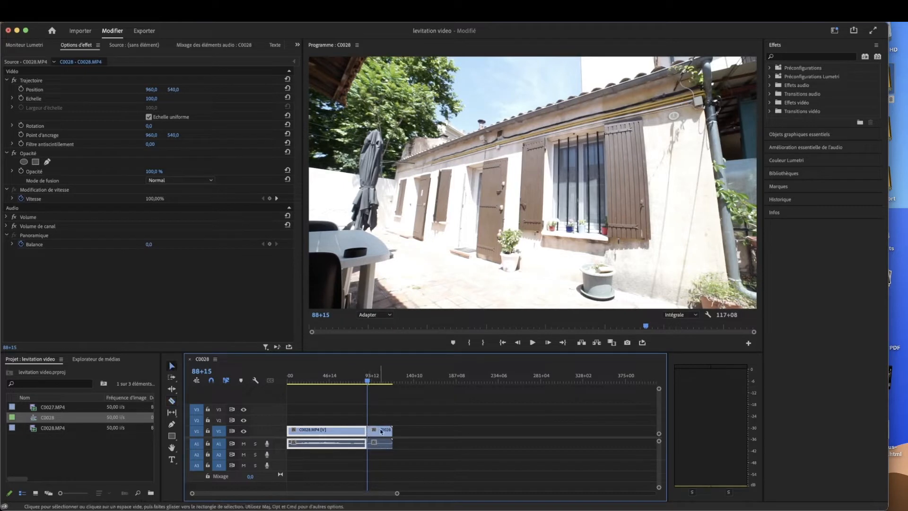
left_click(382, 432)
key("Delete")
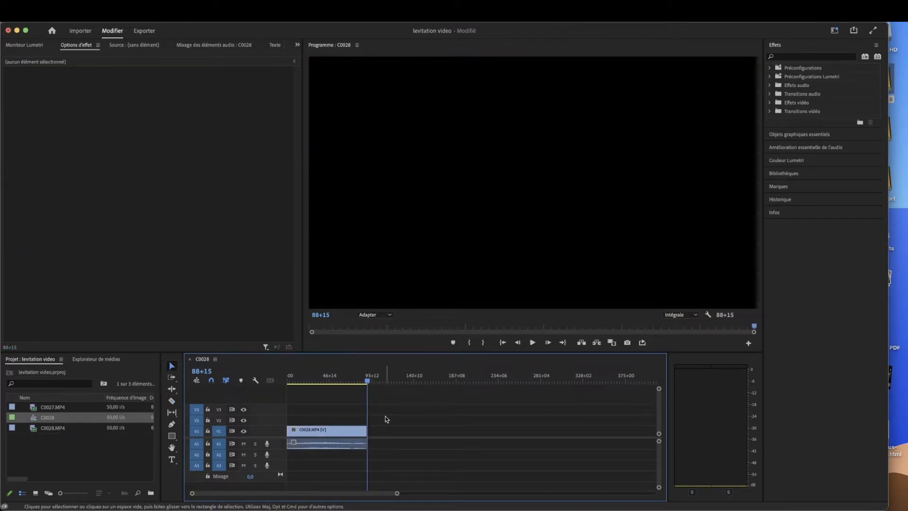
Place the C0027.MP4 clip on track V2 at the start of the sequence, above C0028.MP4
left_click_drag(368, 382, 279, 376)
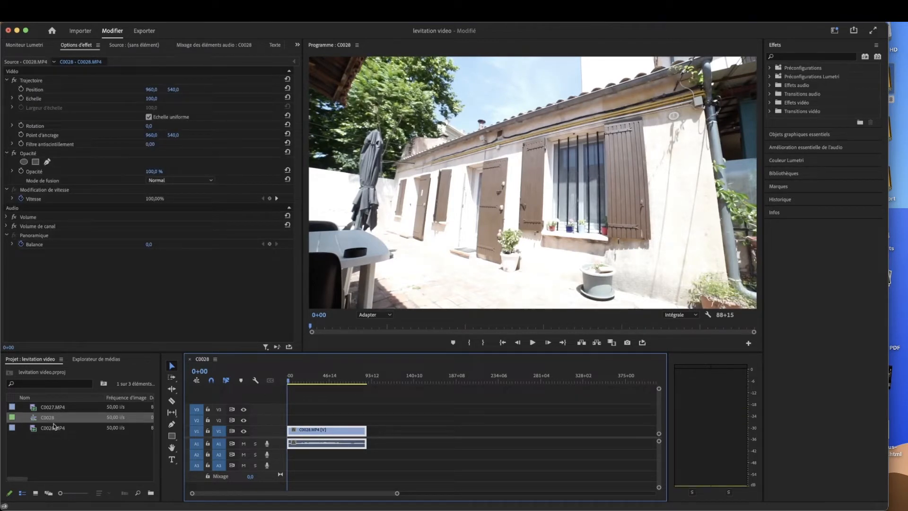
left_click(61, 410)
left_click_drag(38, 408, 285, 419)
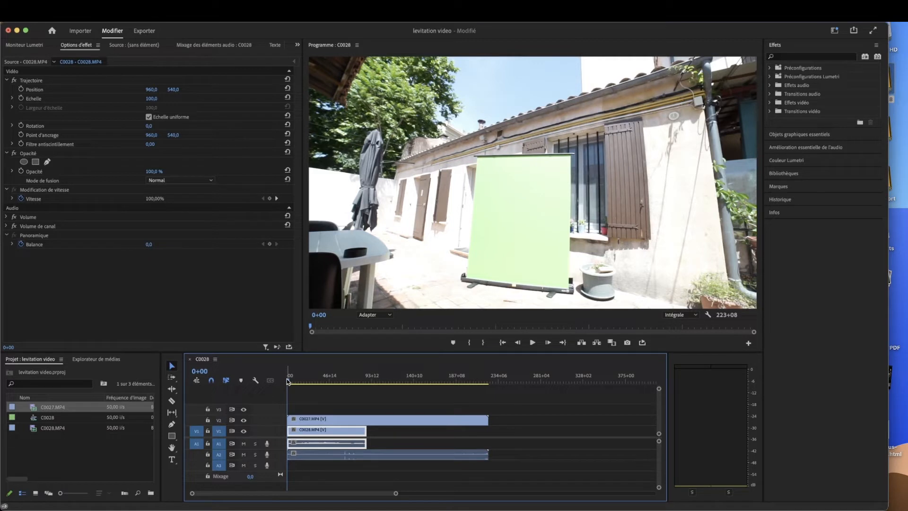
Split the C0027.MP4 clip at 78+13, where the man stands in front of the green screen
left_click_drag(287, 381, 358, 385)
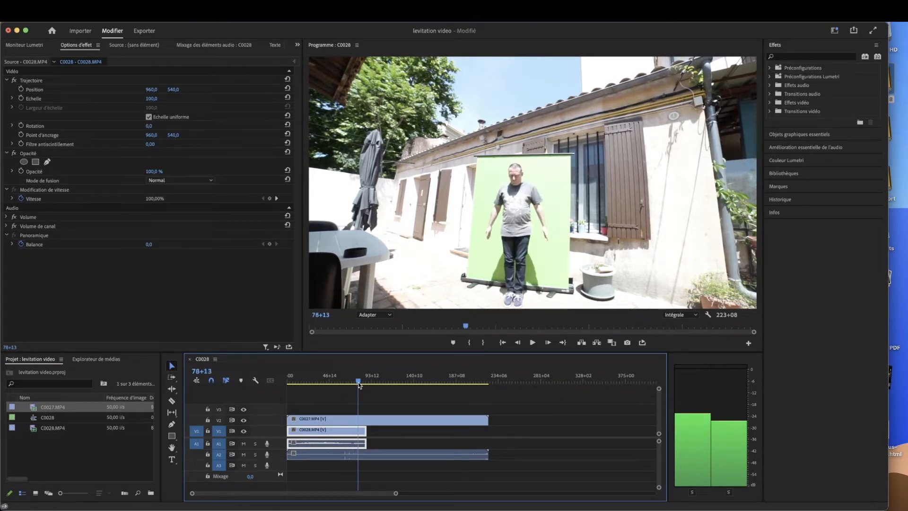
key("c")
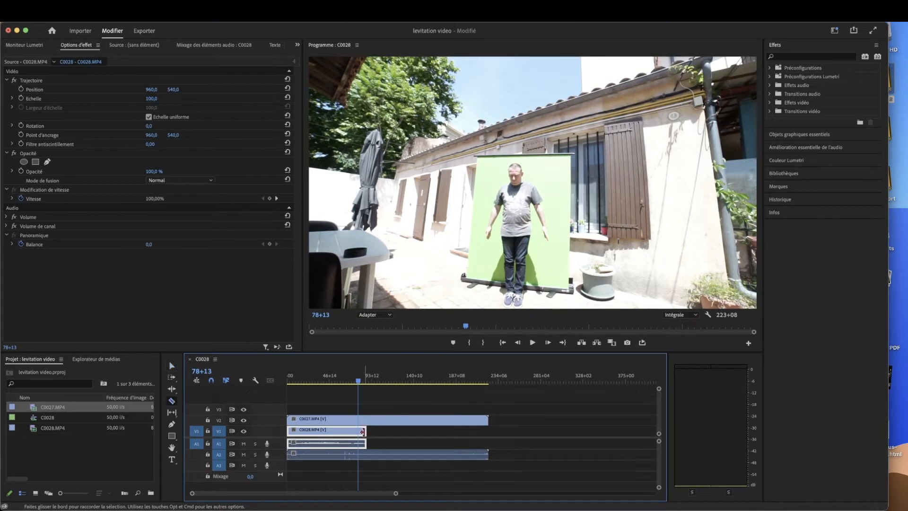
left_click(358, 418)
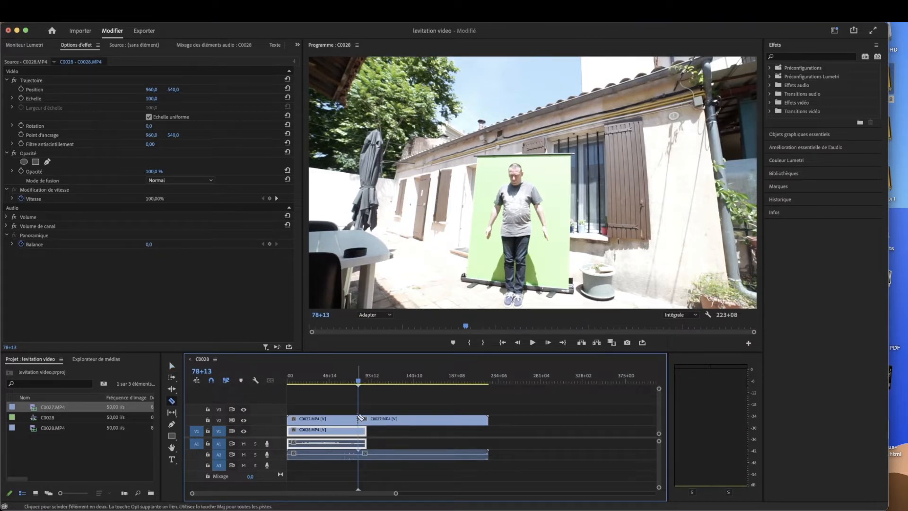
Split C0027.MP4 again at 194+02, then ripple delete its end and beginning segments so only the middle segment remains
left_click(390, 384)
left_click_drag(390, 384, 462, 389)
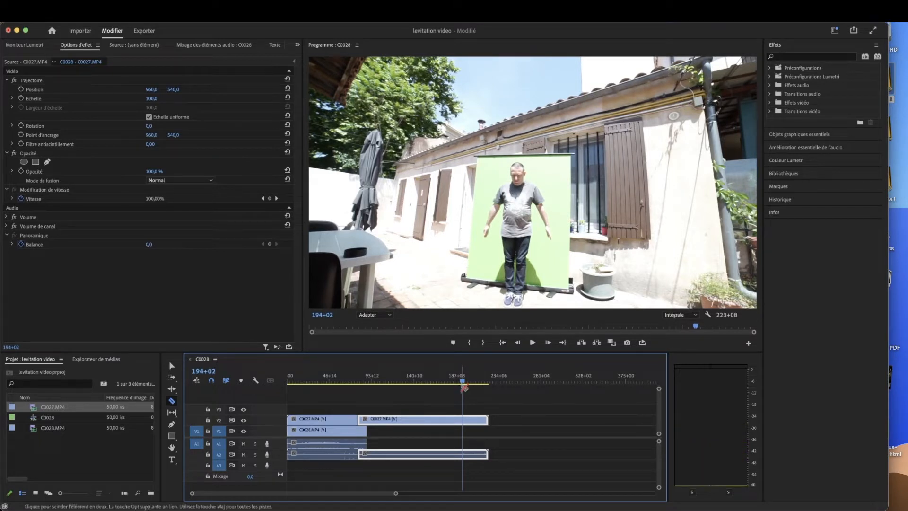
left_click(463, 420)
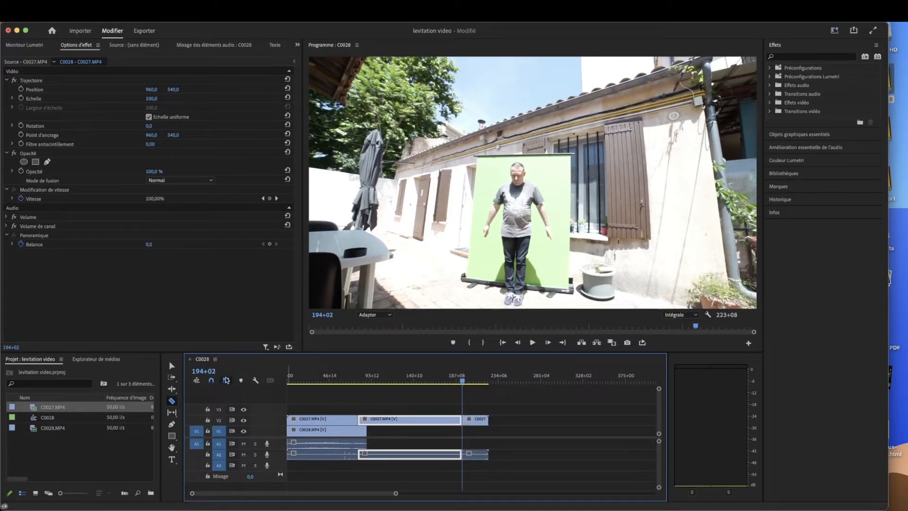
key("v")
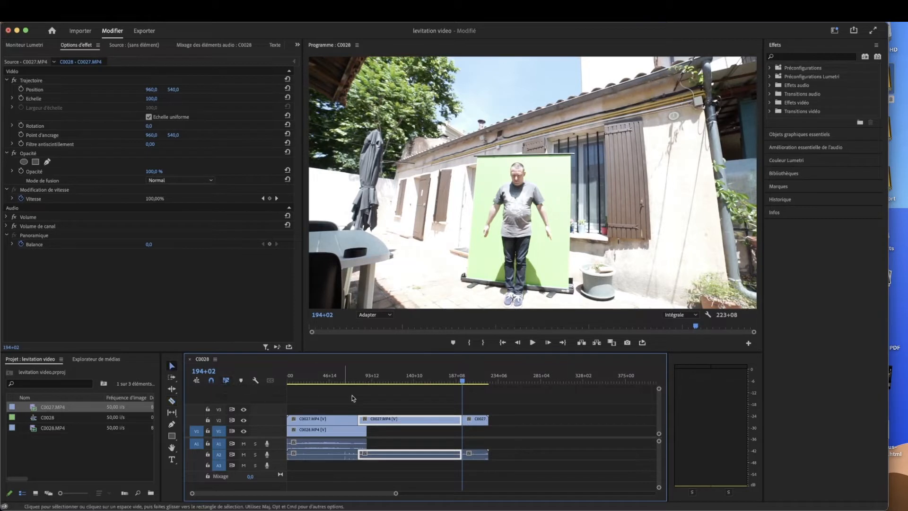
left_click(482, 422)
key("Delete")
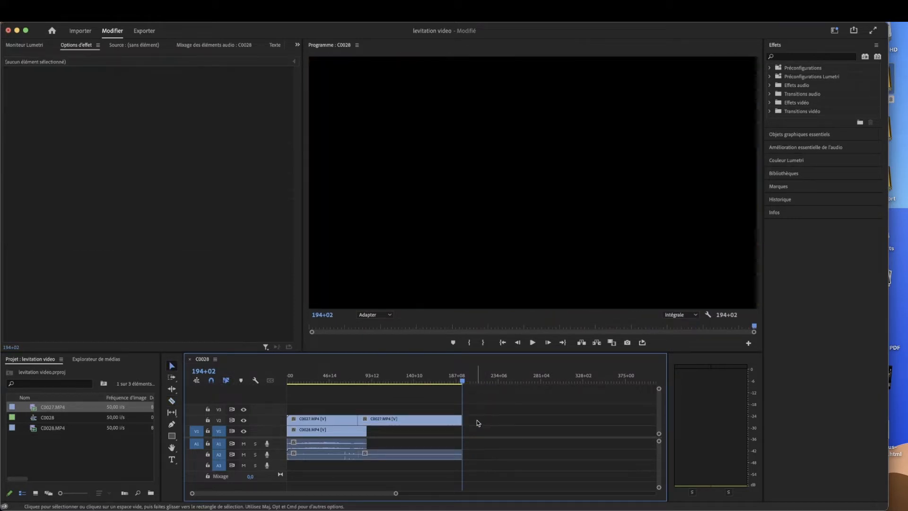
left_click(318, 419)
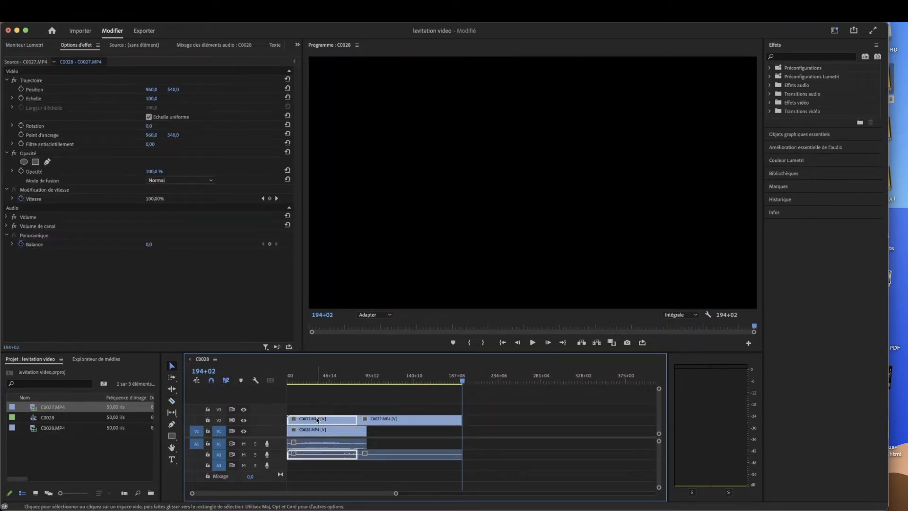
mouse_move(316, 420)
left_mouse_down()
mouse_move(405, 420)
mouse_move(314, 421)
left_mouse_up()
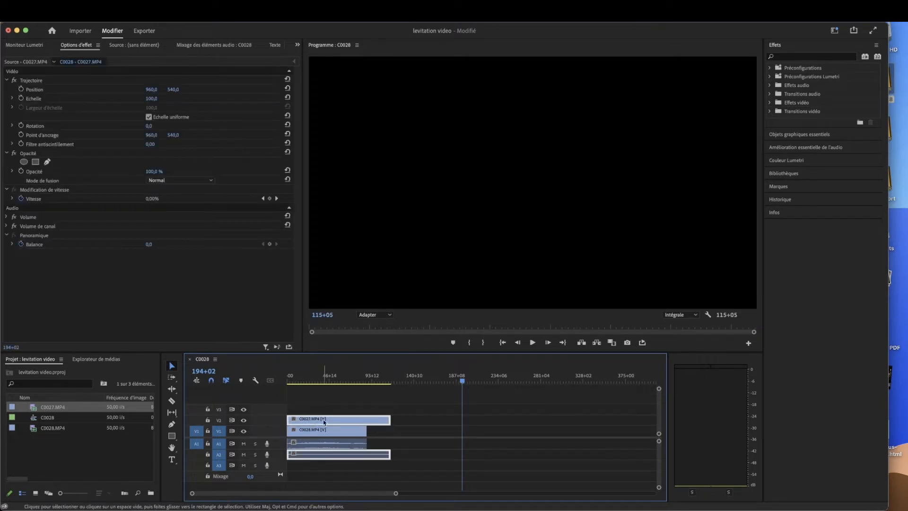
Unlink the audio of C0027.MP4 from its video and delete the audio from track A2
right_click(344, 453)
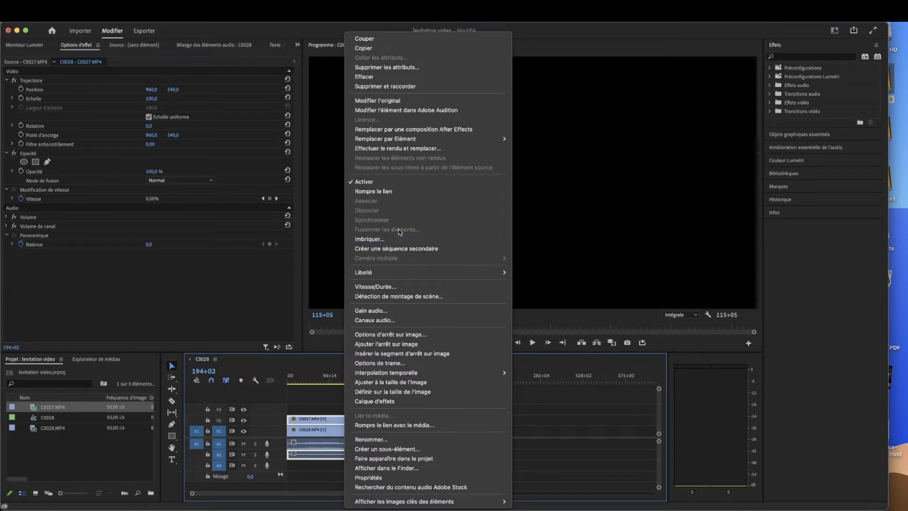
left_click(386, 191)
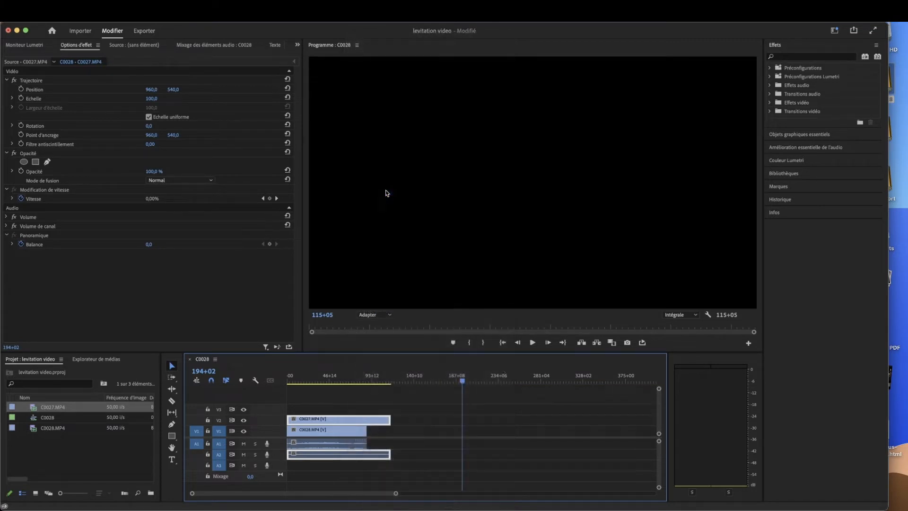
left_click(356, 457)
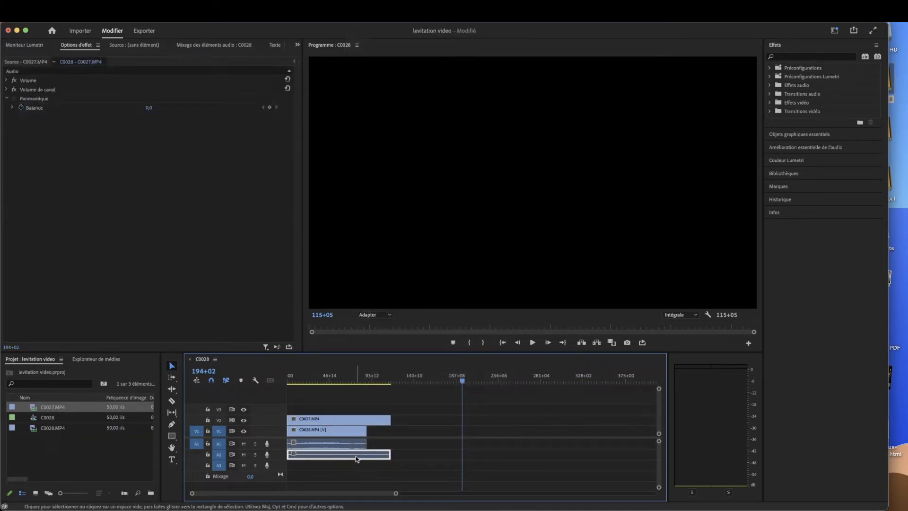
key("Delete")
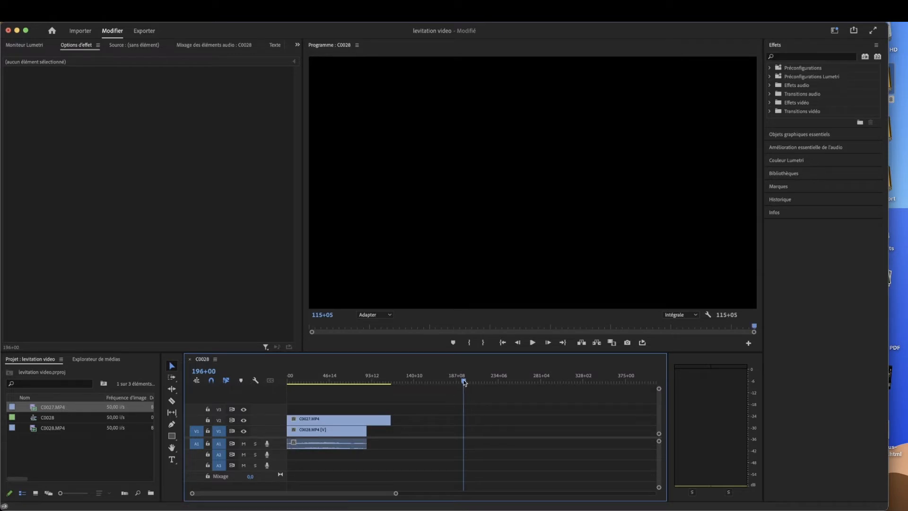
Trim C0027.MP4 at 88+15 to match the end of C0028.MP4 and return the playhead to the start of the sequence
left_click_drag(462, 381, 375, 382)
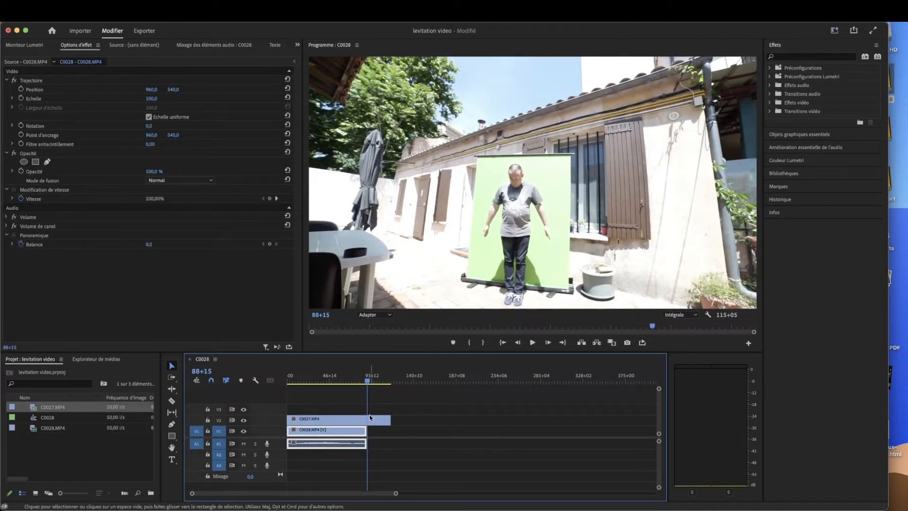
key("c")
left_click(368, 418)
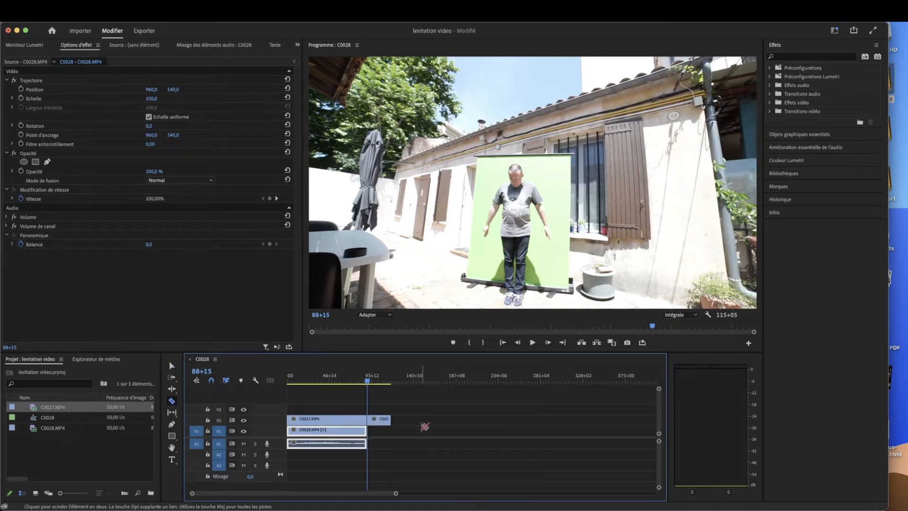
key("v")
left_click(383, 419)
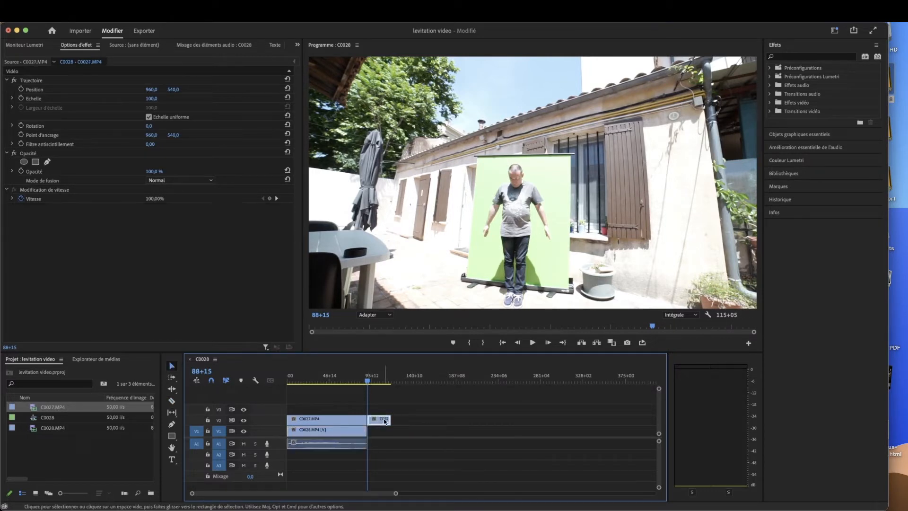
key("Delete")
left_click(312, 382)
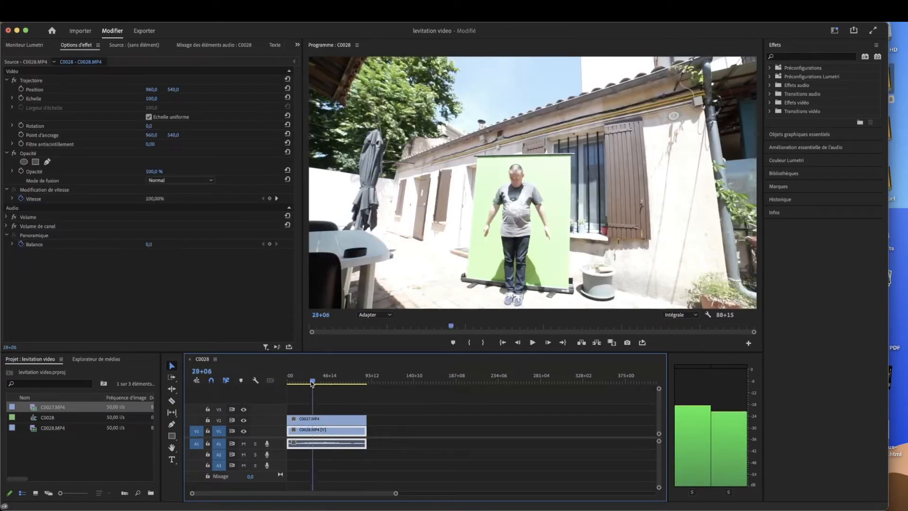
left_click_drag(310, 383, 255, 382)
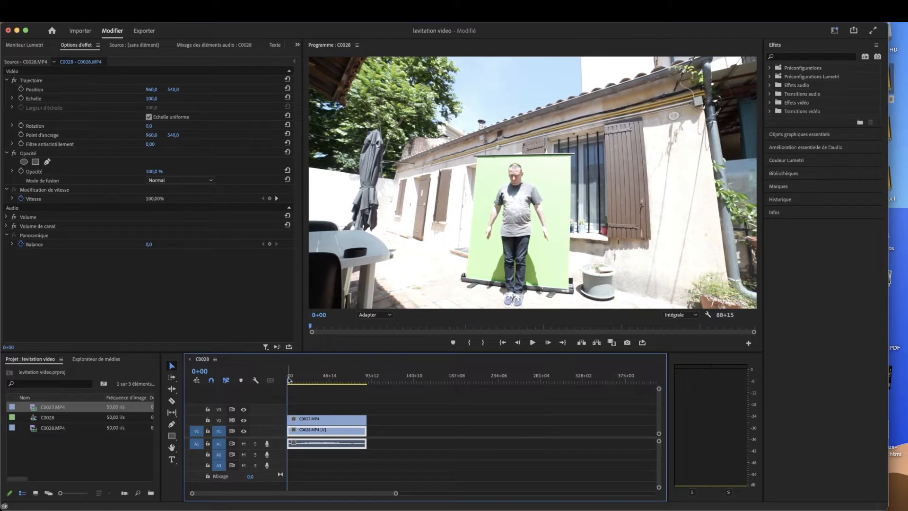
Find the Couleur Lumetri effect by searching for "coul" and apply it to the C0027.MP4 clip on track V2
left_click(317, 422)
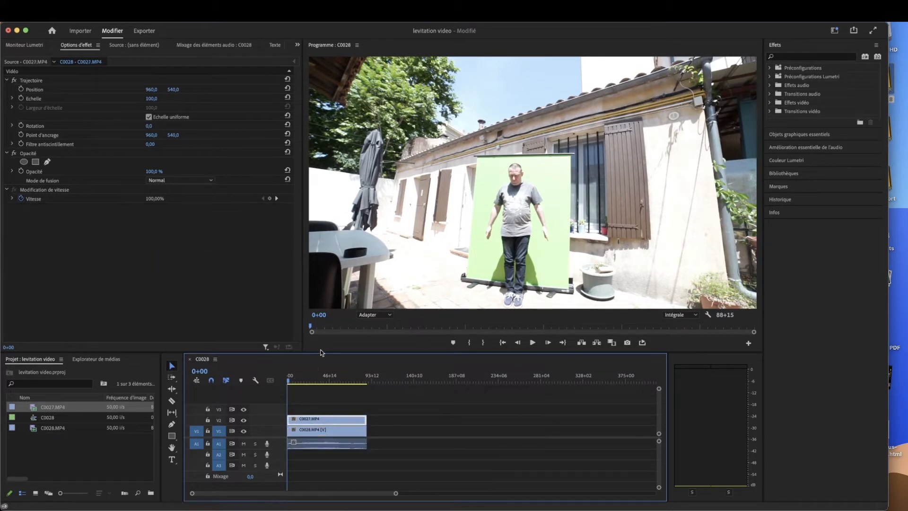
left_click(786, 160)
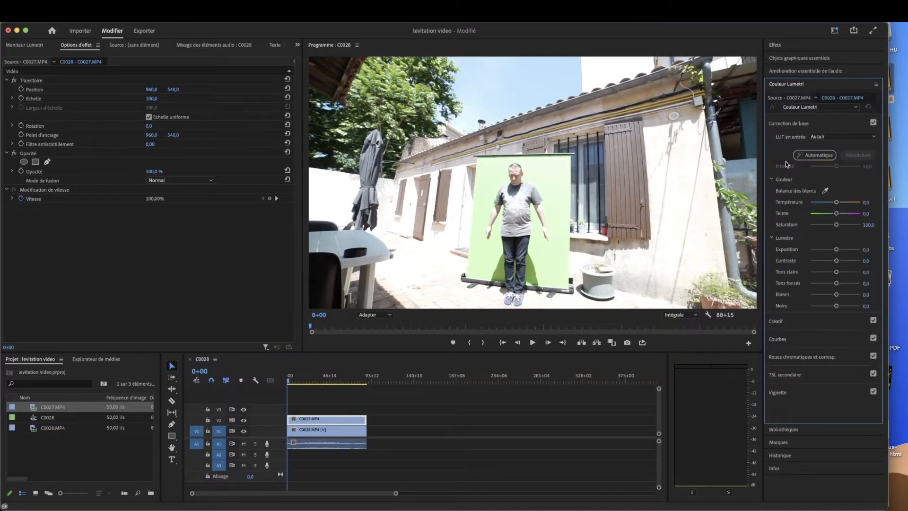
left_click(775, 44)
left_click(786, 57)
type("coul")
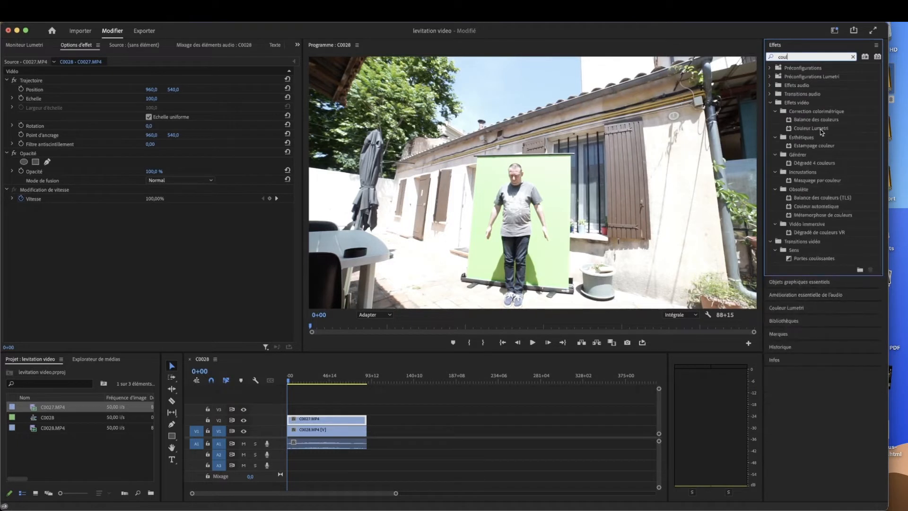
left_click_drag(821, 133, 305, 422)
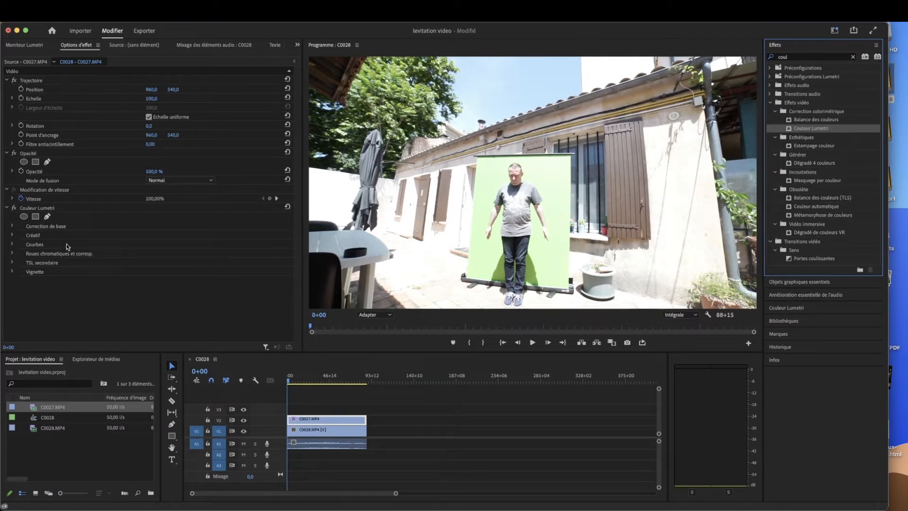
In the basic correction of C0027.MP4's Couleur Lumetri effect, set Exposition to -1,0 and Contraste to 35,0
left_click(13, 231)
left_click(13, 227)
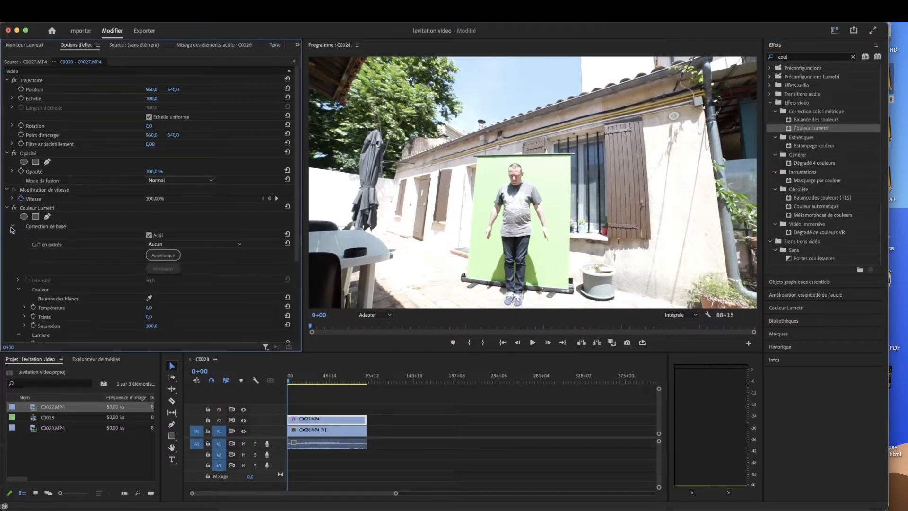
scroll(110, 293, "down", 3)
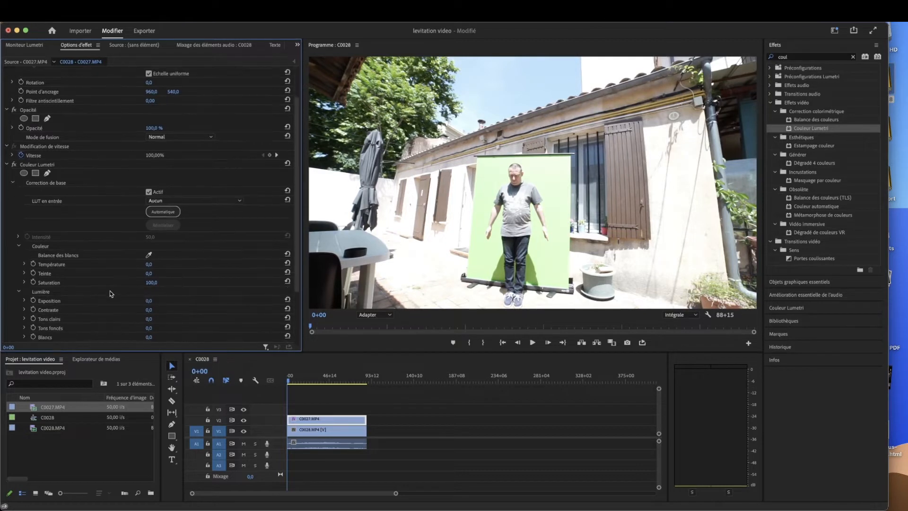
left_click(149, 301)
type("-1")
key("Return")
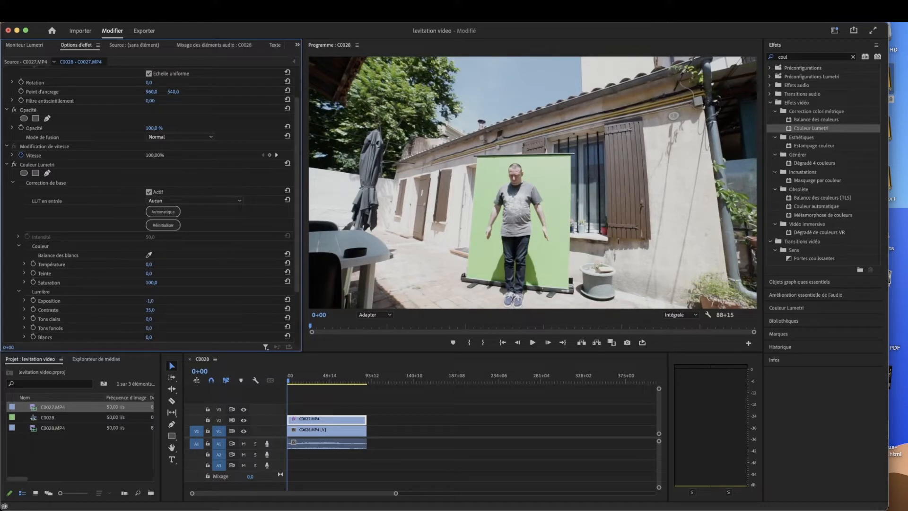
Set C0027.MP4's Tons clairs to -144,0, Blancs to 13,0 and Noirs to -21,0 in the basic correction
left_click_drag(151, 319, 129, 318)
mouse_move(152, 319)
left_mouse_down()
mouse_move(135, 319)
mouse_move(156, 319)
left_mouse_up()
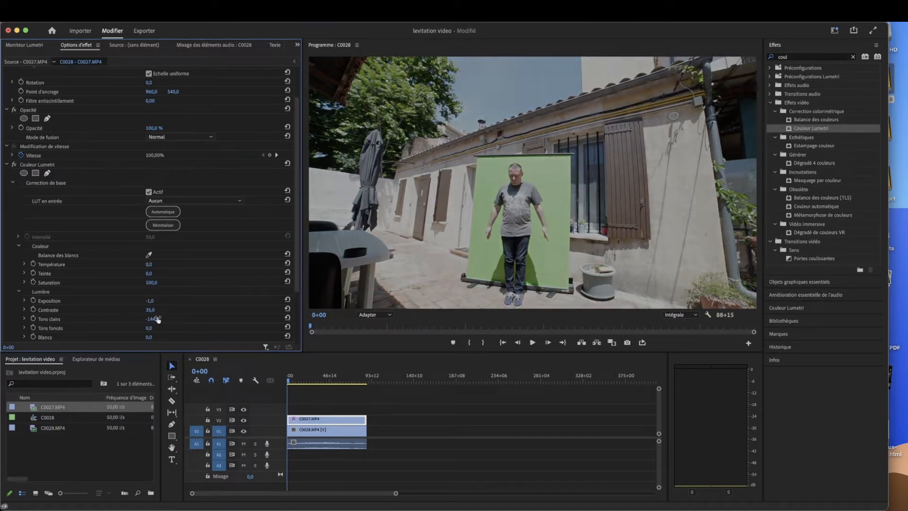
scroll(165, 330, "down", 2)
scroll(165, 329, "down", 2)
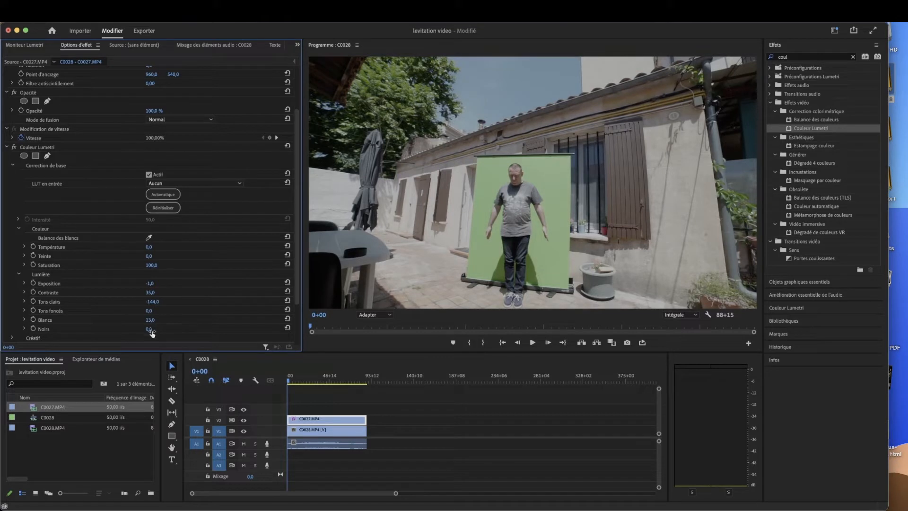
left_click_drag(150, 328, 157, 329)
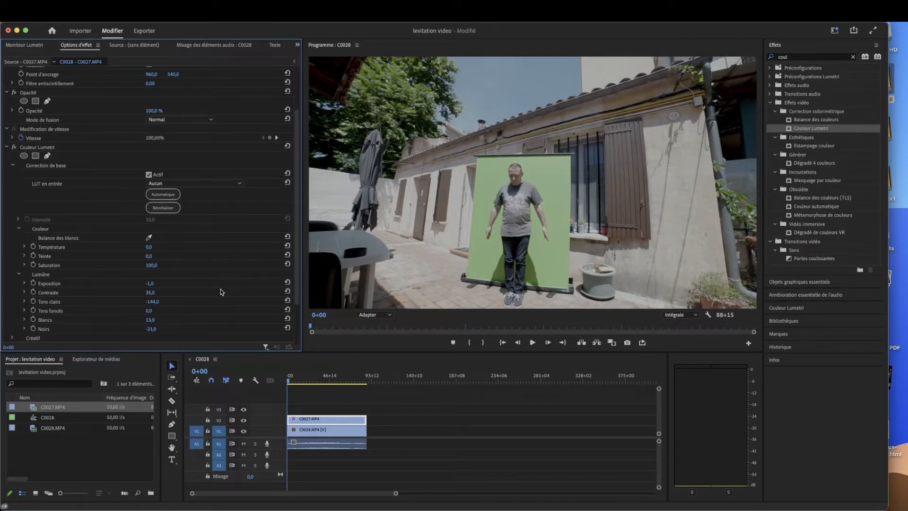
Copy the Couleur Lumetri effect from C0027.MP4 and paste it onto the C0028.MP4 clip
left_click(29, 147)
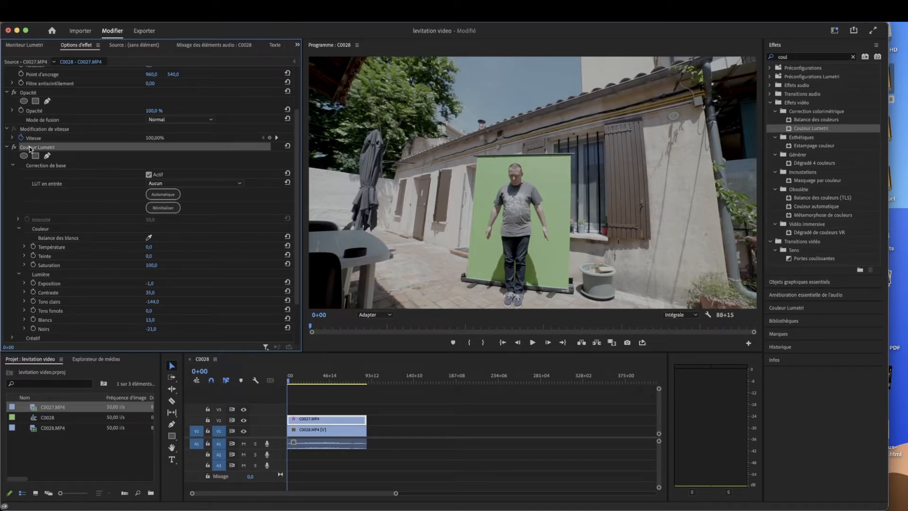
left_click(311, 432)
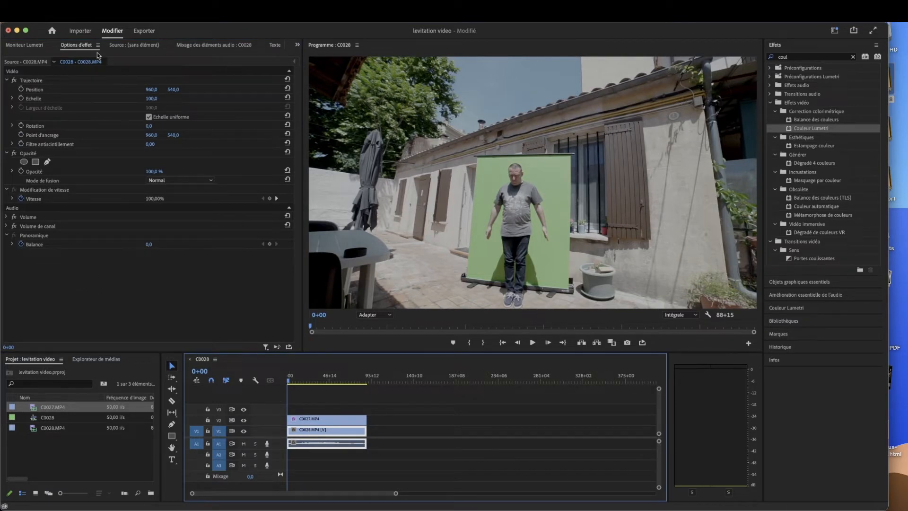
left_click(76, 275)
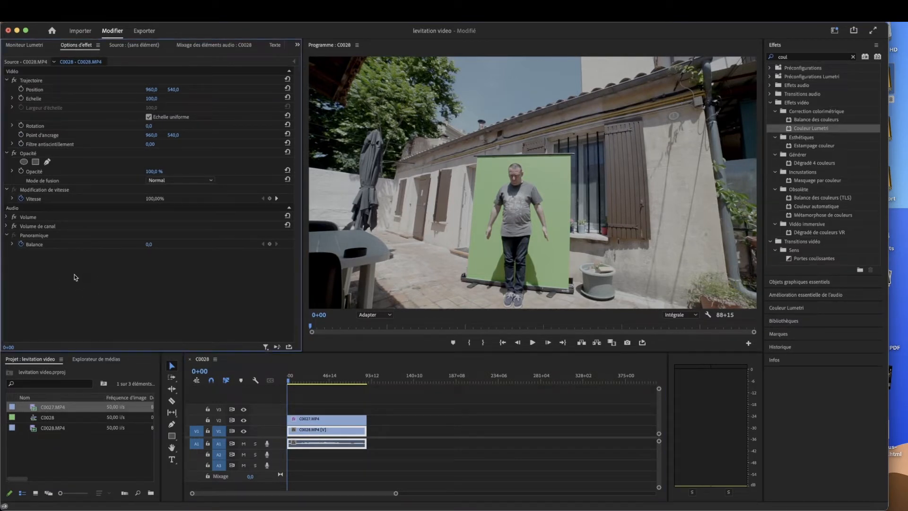
right_click(69, 278)
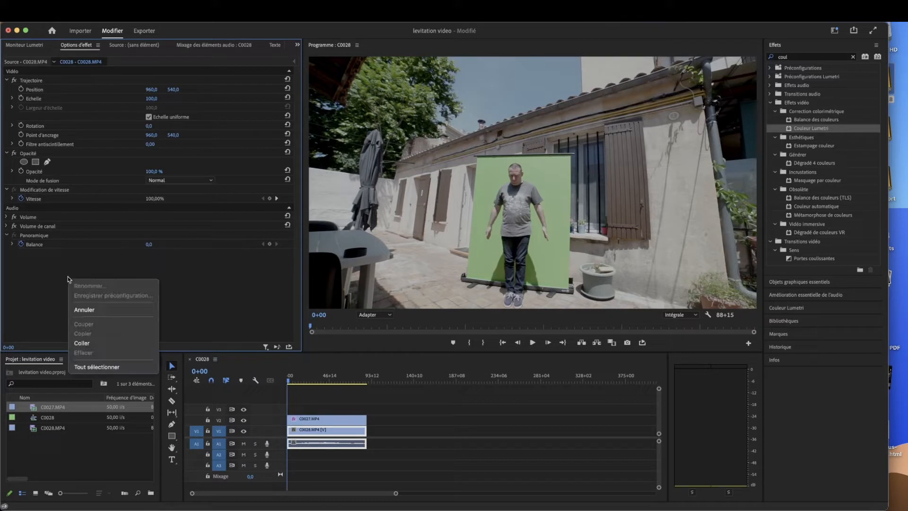
left_click(93, 340)
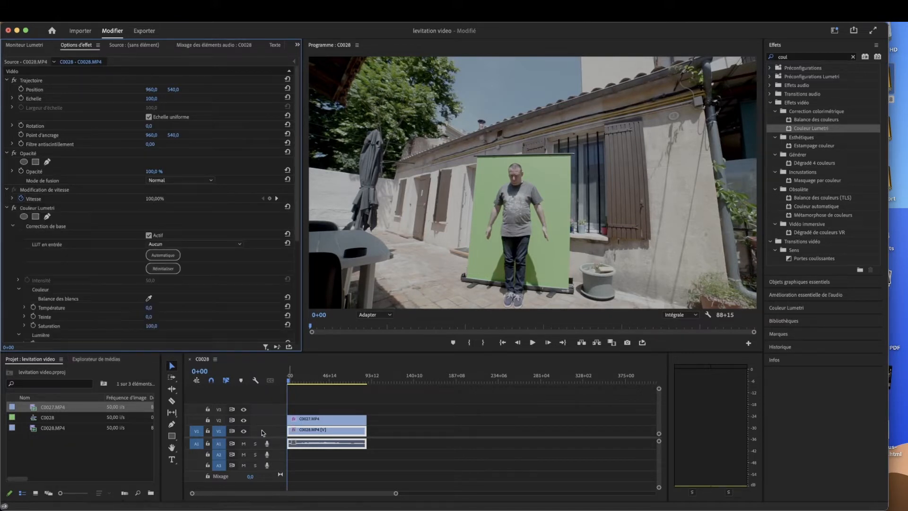
Toggle the visibility of track V2 repeatedly to compare the color correction of both clips, leaving the track hidden
left_click(244, 421)
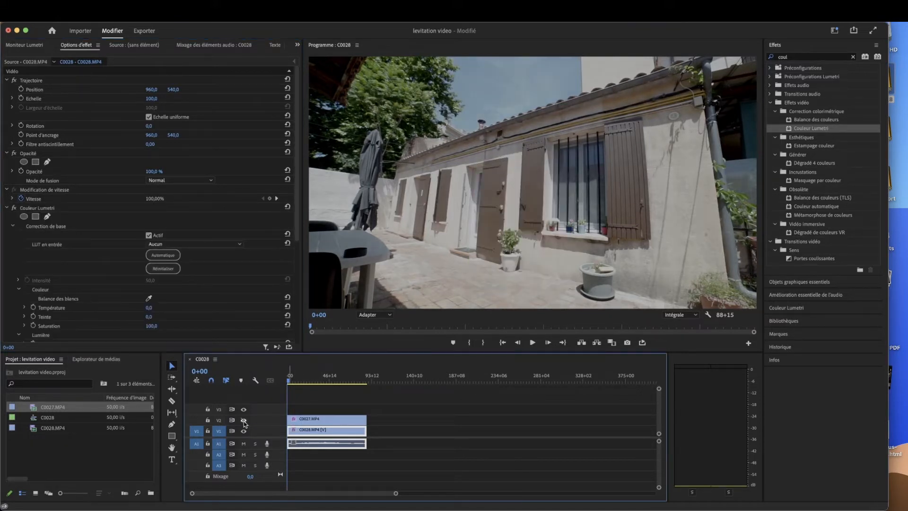
left_click(244, 420)
left_click(243, 420)
left_click(243, 420)
left_click(244, 420)
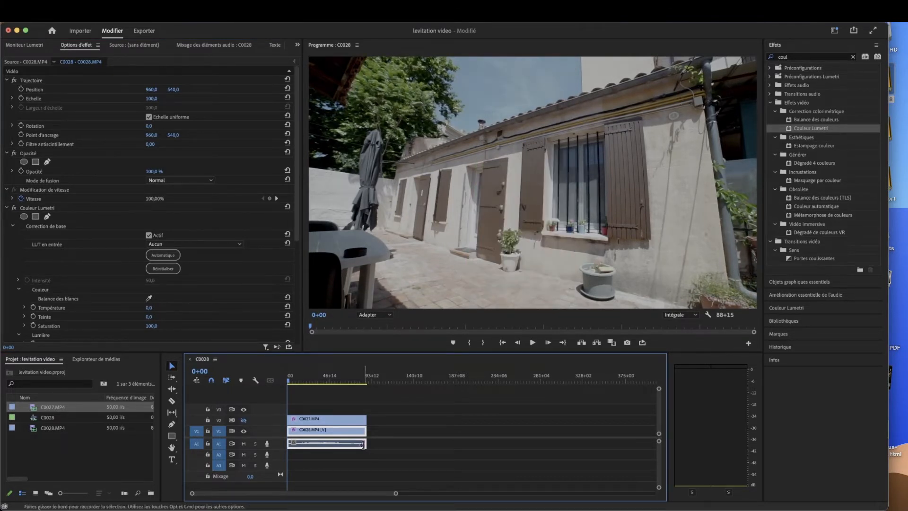
Collapse the existing Couleur Lumetri effect on C0027.MP4, add a second Couleur Lumetri to the clip and show track V2 again
left_click(312, 419)
scroll(145, 267, "down", 5)
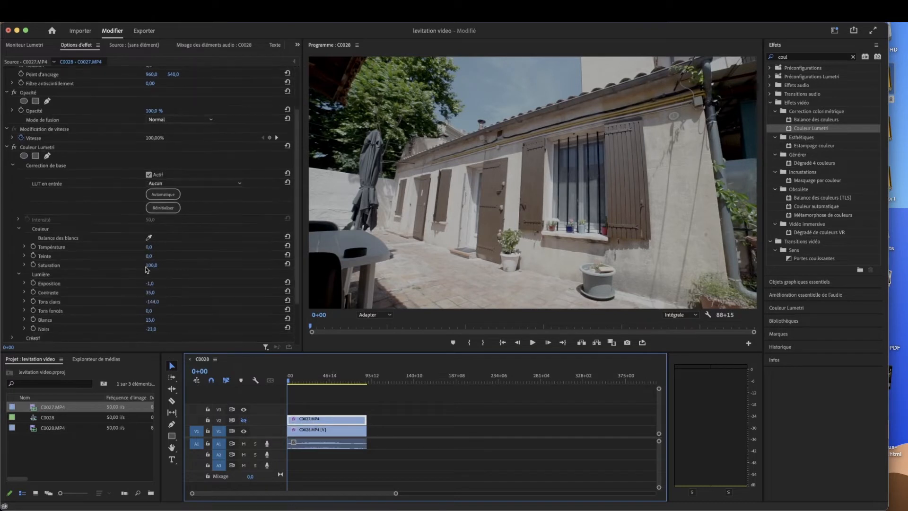
left_click(6, 92)
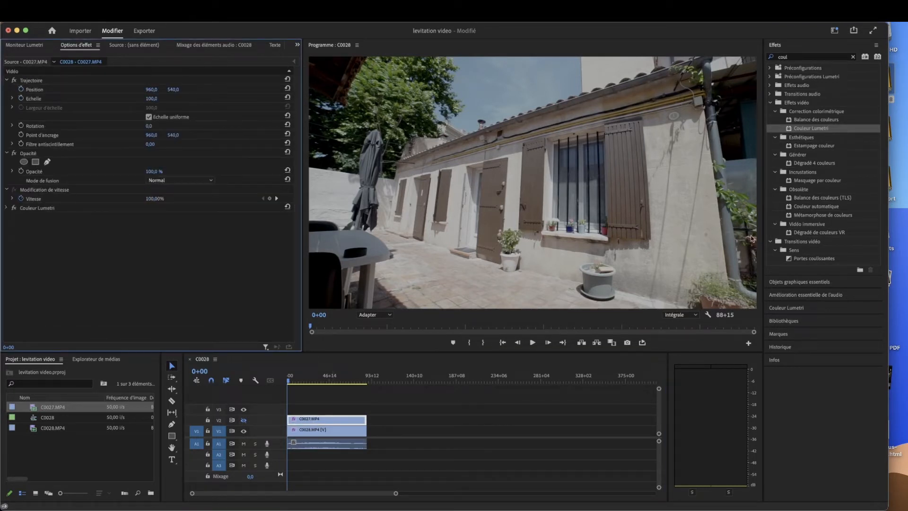
left_click(790, 130)
left_click_drag(790, 130, 312, 422)
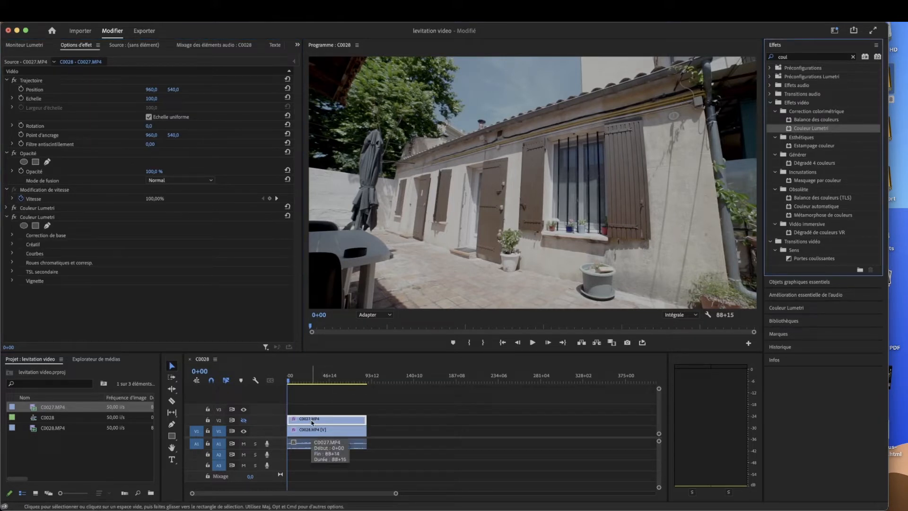
left_click(243, 420)
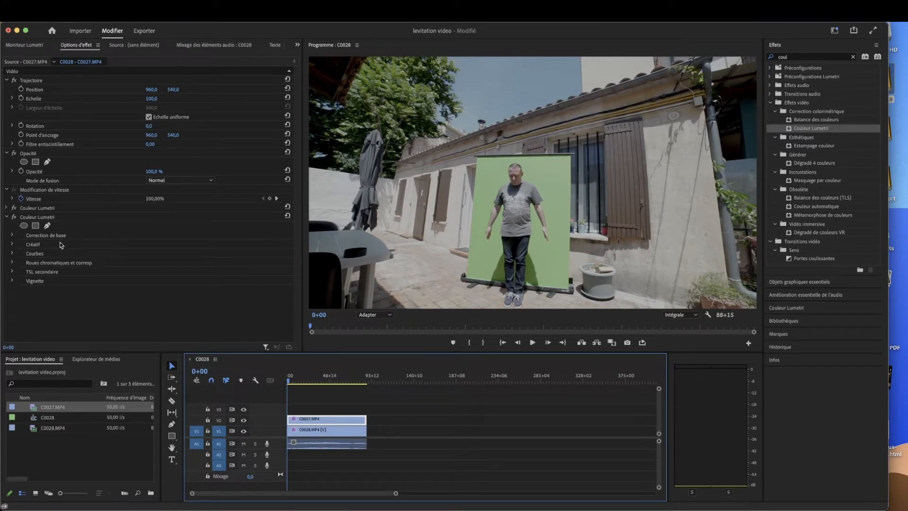
In the second Couleur Lumetri's Teinte ou saturation curve, sample the backdrop's green and raise its saturation to the maximum
left_click(12, 254)
scroll(87, 258, "down", 5)
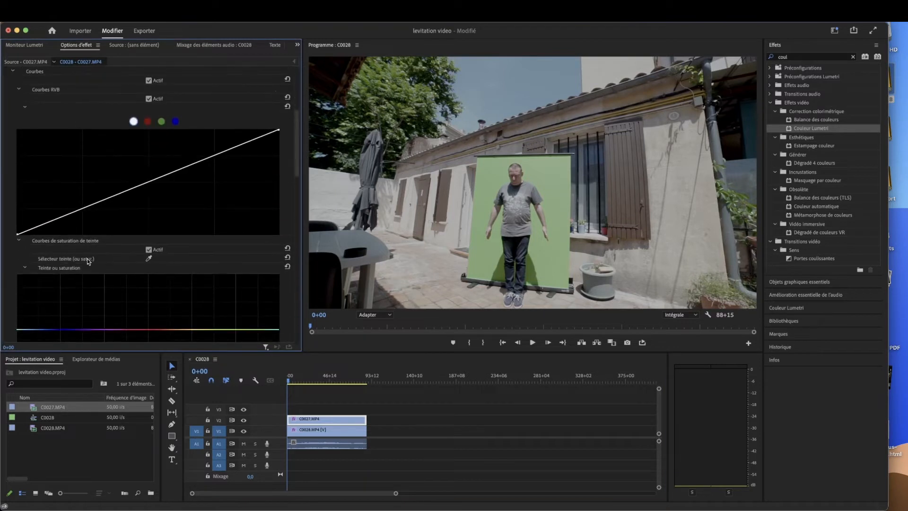
scroll(88, 259, "down", 2)
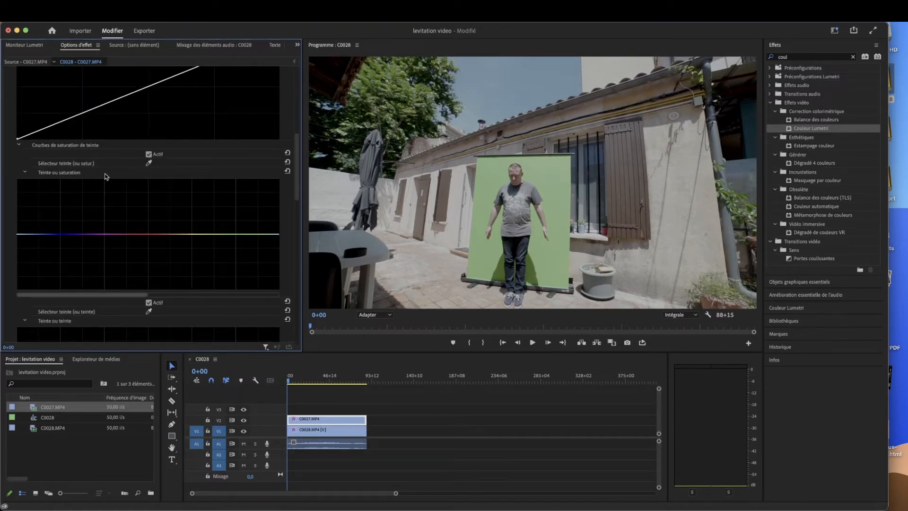
scroll(109, 182, "down", 2)
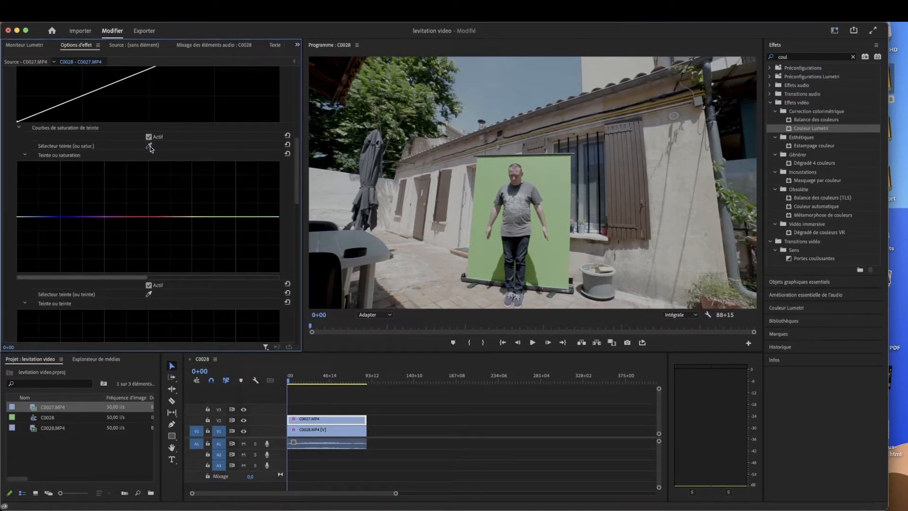
left_click(493, 197)
left_click_drag(214, 217, 229, 155)
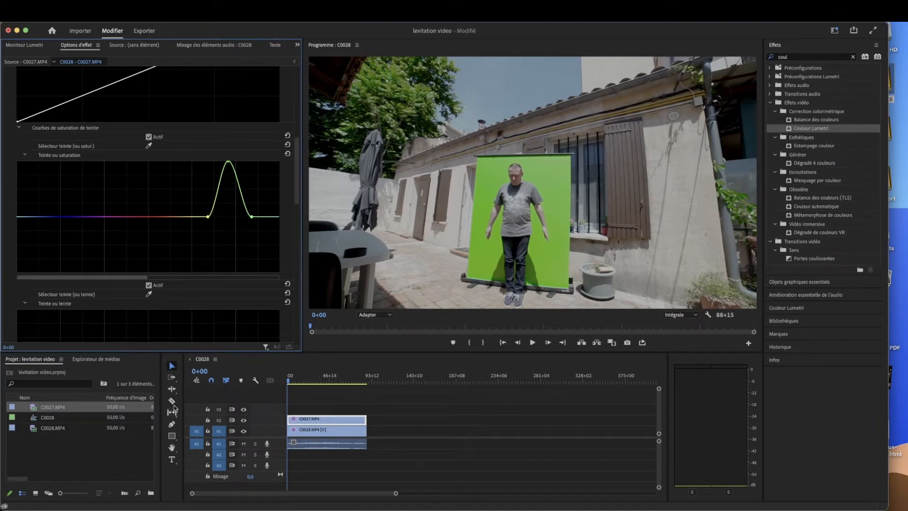
Switch the second Couleur Lumetri effect off and on to compare the green backdrop, leave it enabled and collapse its settings
scroll(94, 150, "up", 5)
scroll(84, 151, "up", 2)
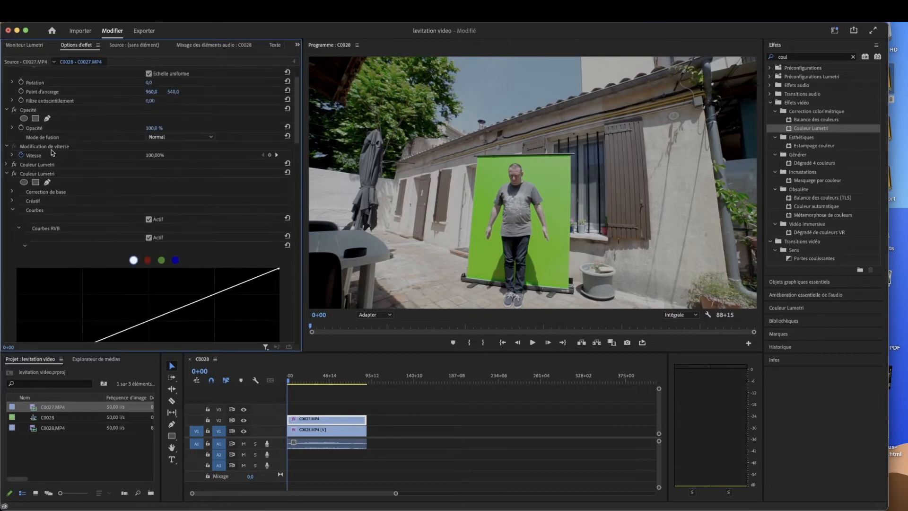
left_click(14, 174)
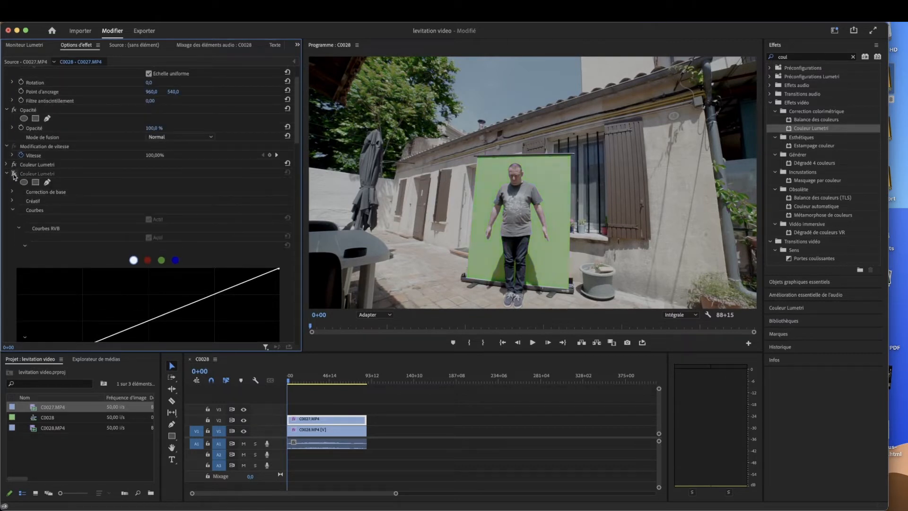
left_click(14, 174)
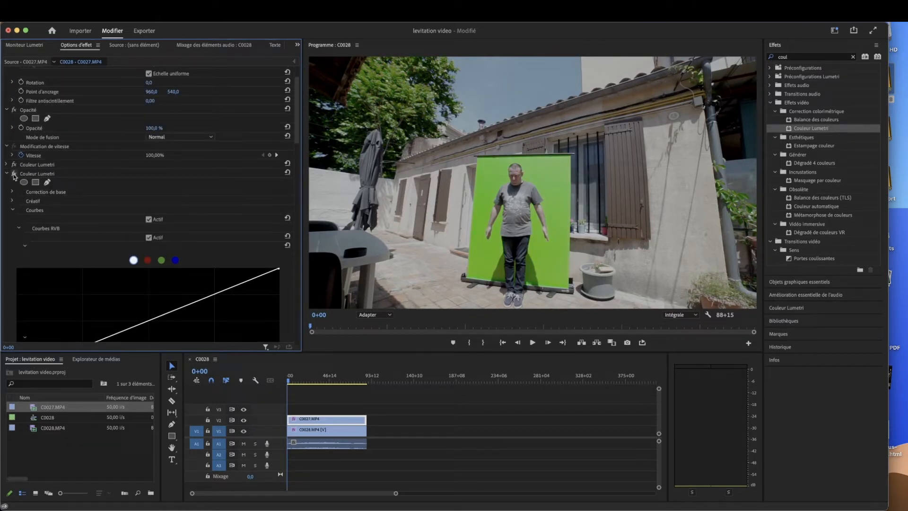
left_click(15, 174)
left_click(14, 174)
scroll(118, 120, "up", 2)
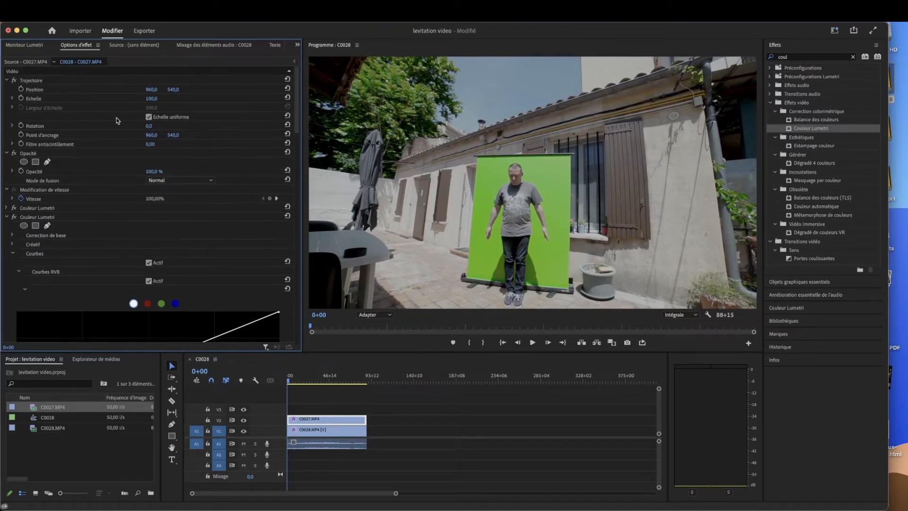
left_click(6, 217)
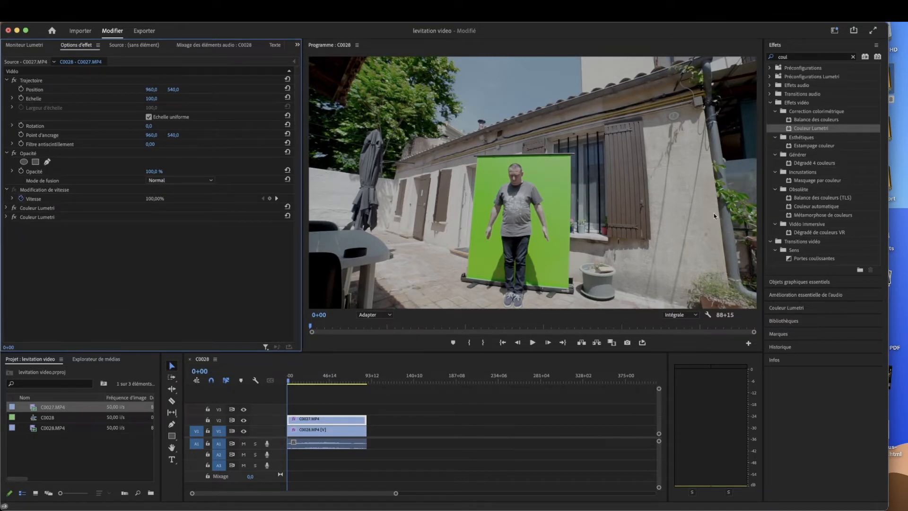
Search the effects for "ultra", apply UltraKey to C0027.MP4 and sample the green backdrop as its Couleur de découpe
left_click(792, 56)
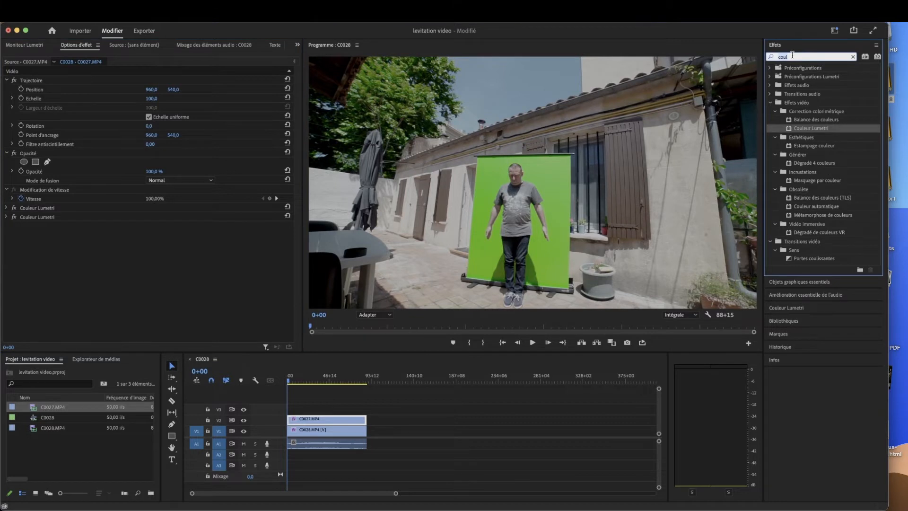
type("ultra")
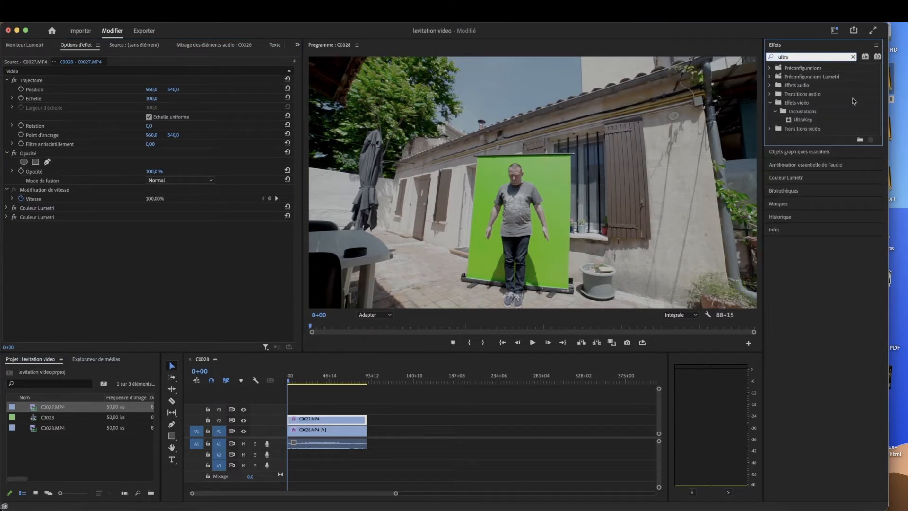
left_click_drag(801, 119, 318, 421)
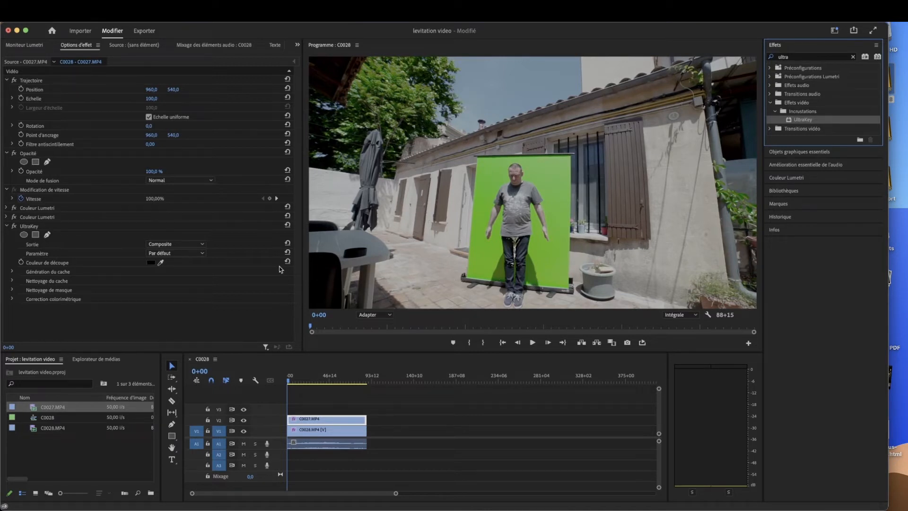
left_click(160, 263)
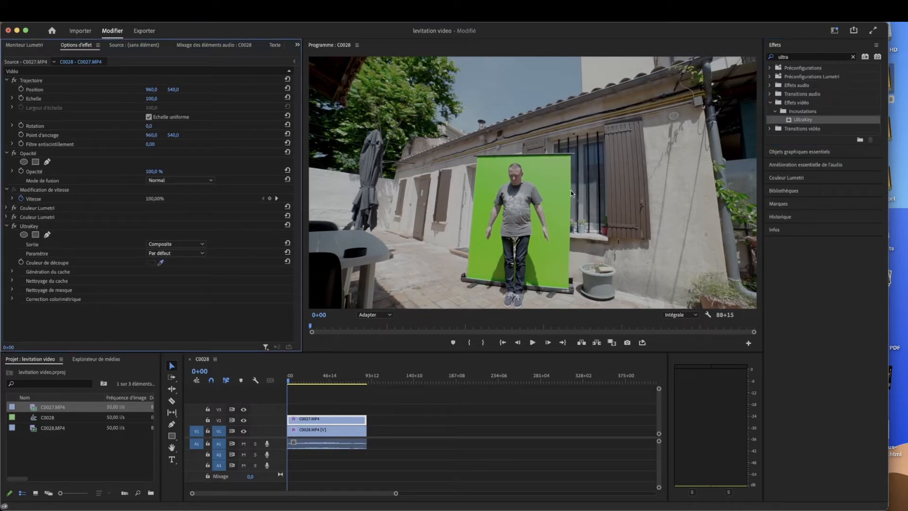
left_click(548, 188)
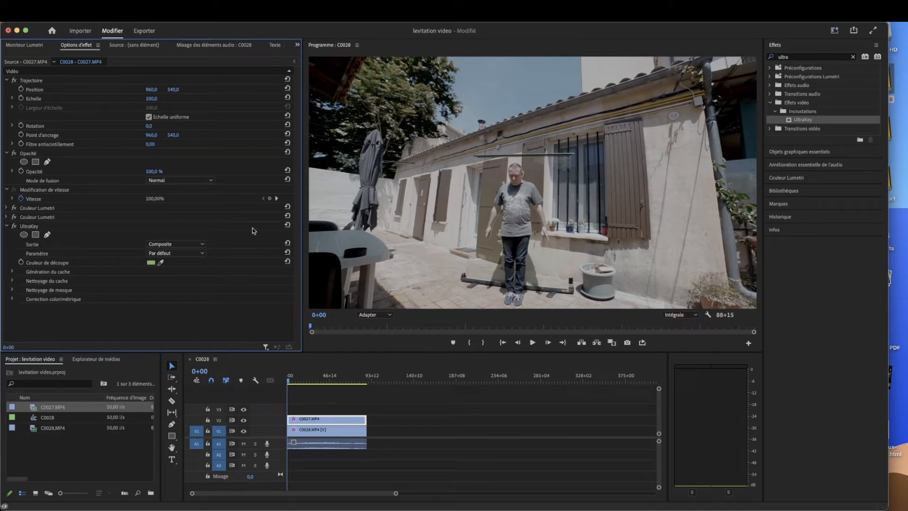
Expand UltraKey's Génération du cache settings and lower Transparence to 6
left_click(382, 315)
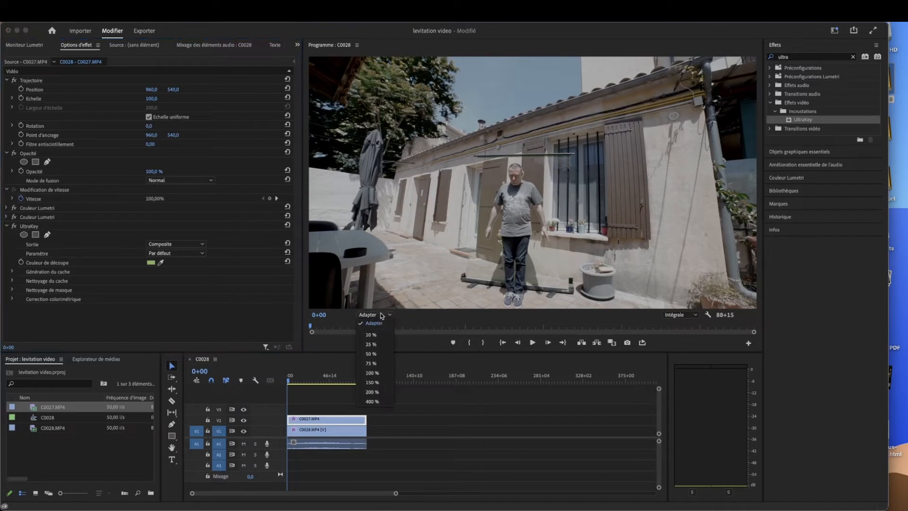
left_click(378, 400)
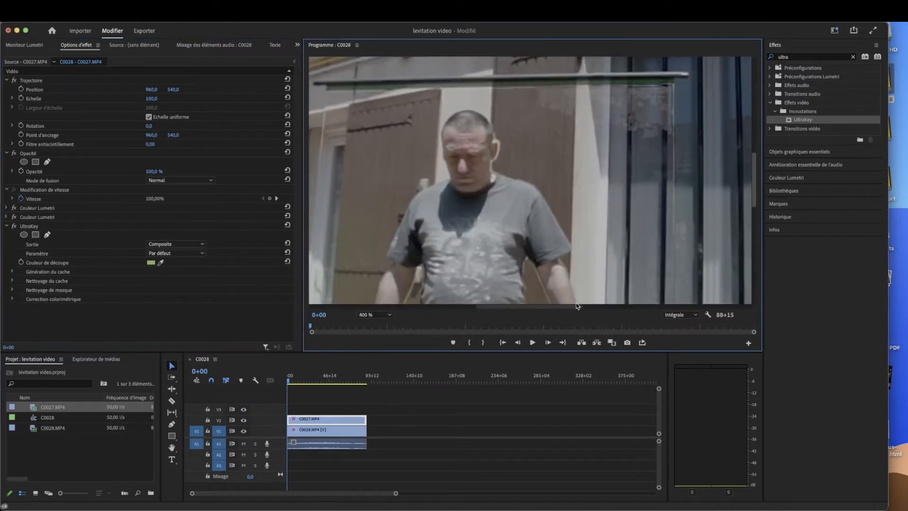
left_click_drag(509, 305, 492, 305)
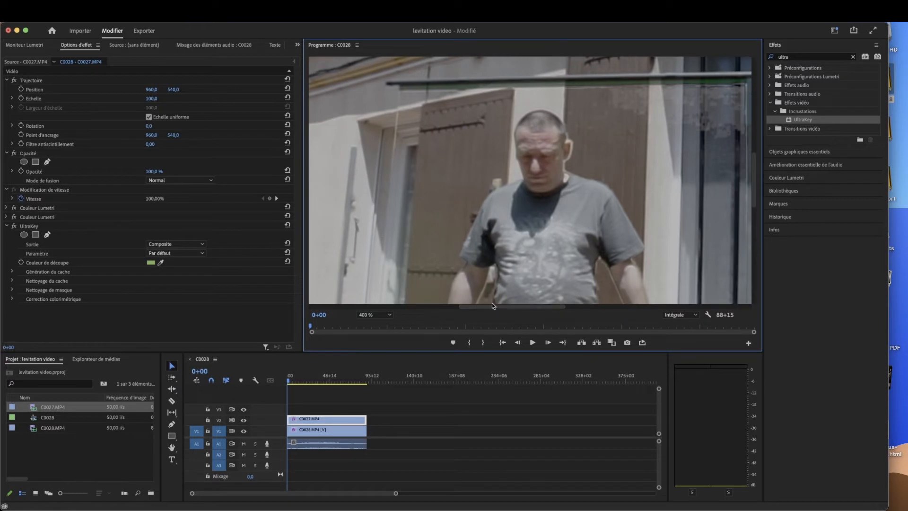
left_click(12, 271)
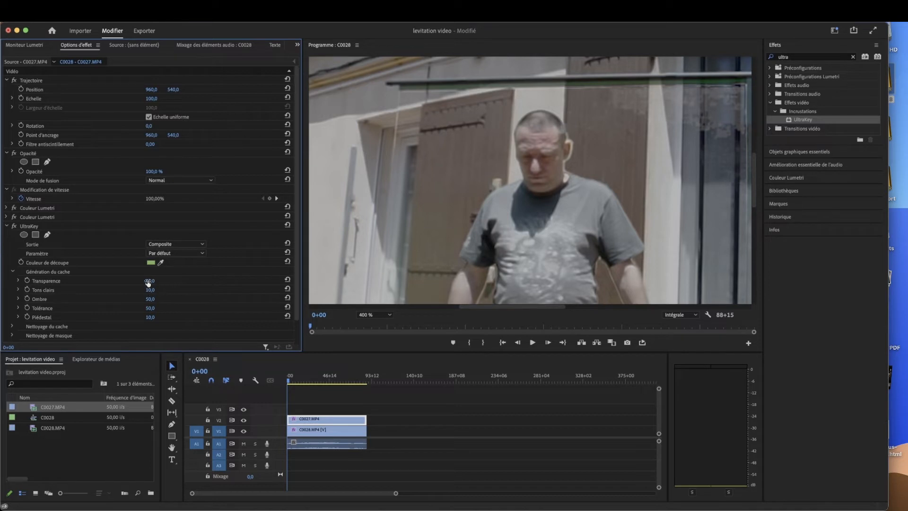
mouse_move(148, 282)
left_mouse_down()
mouse_move(155, 283)
mouse_move(138, 282)
left_mouse_up()
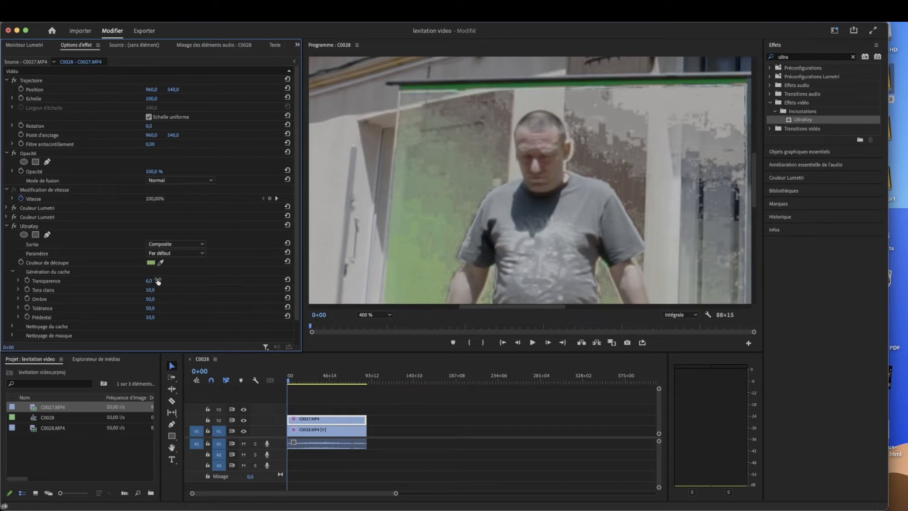
Set UltraKey's Sortie to Couche Alpha to inspect the matte
left_click(177, 255)
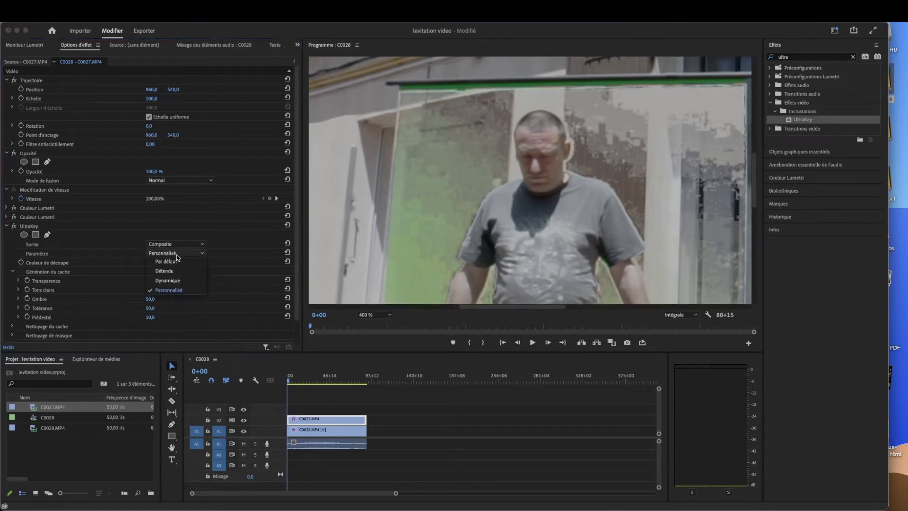
left_click(177, 255)
left_click(178, 245)
left_click(178, 263)
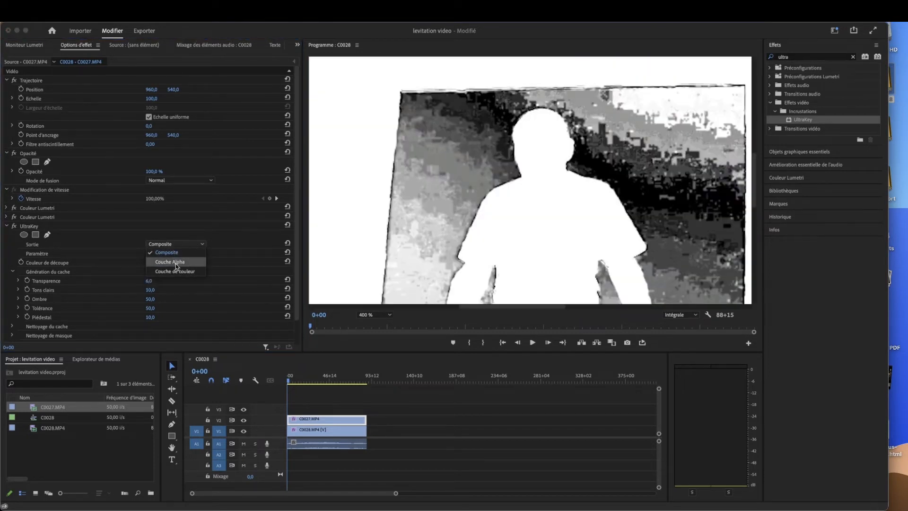
Set Transparence to 34, Tons clairs to 0, Ombre to 67, Tolérance to 90 and Piédestal to 55, and return Sortie to Composite
left_click_drag(150, 282, 184, 282)
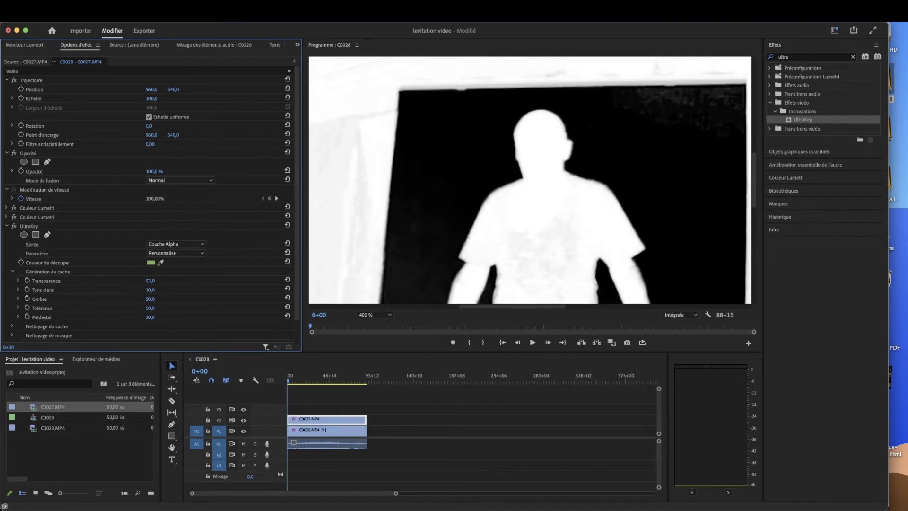
left_click_drag(185, 282, 182, 282)
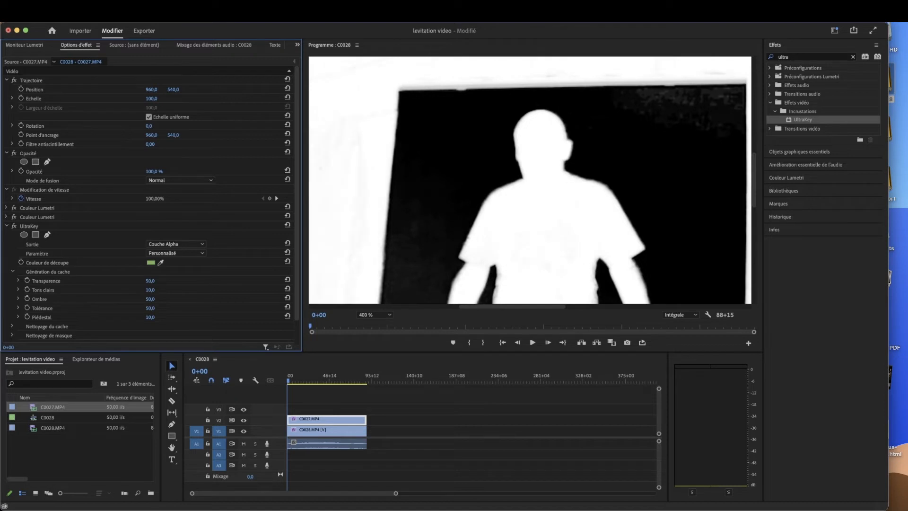
left_click_drag(179, 282, 172, 282)
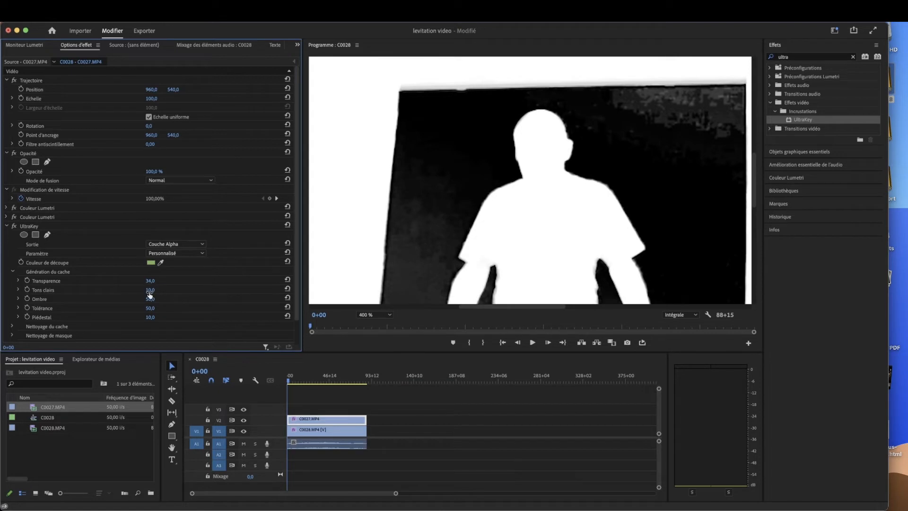
mouse_move(150, 289)
left_mouse_down()
mouse_move(165, 289)
mouse_move(145, 289)
left_mouse_up()
mouse_move(150, 300)
left_mouse_down()
mouse_move(173, 300)
mouse_move(132, 300)
left_mouse_up()
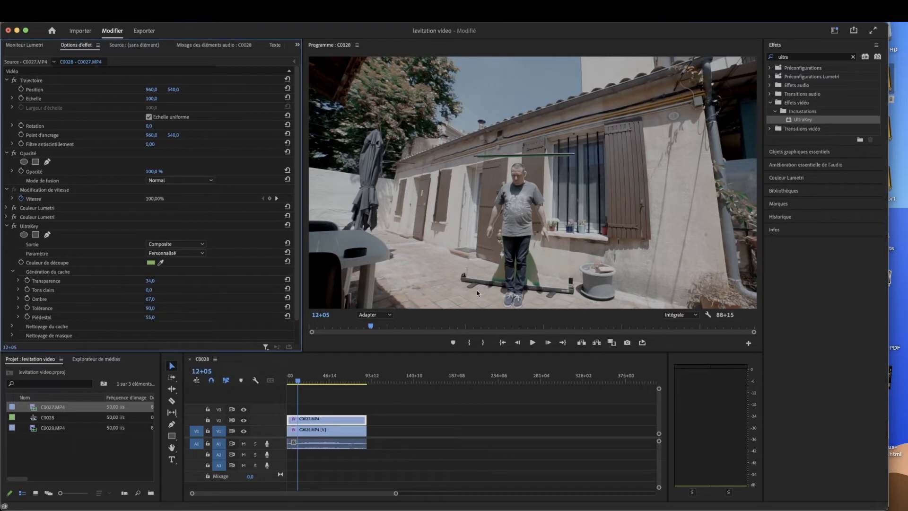
Refine the key with Transparence 45, Ombre 50, Erodé 24 and Adoucissement 3, and collapse UltraKey
left_click(380, 316)
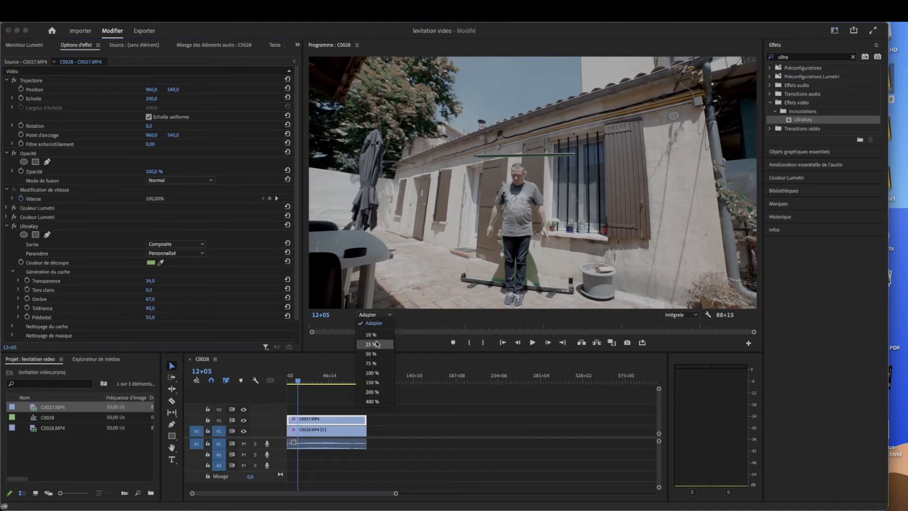
left_click(379, 405)
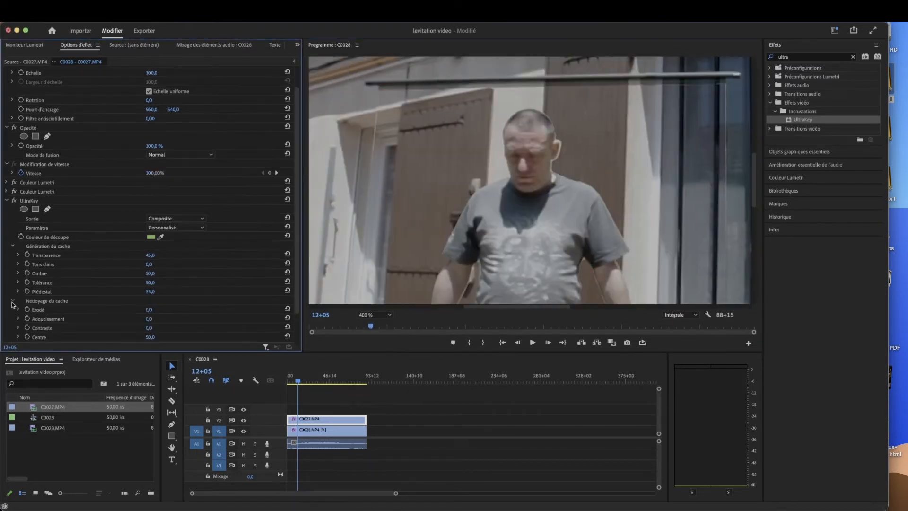
scroll(37, 304, "down", 2)
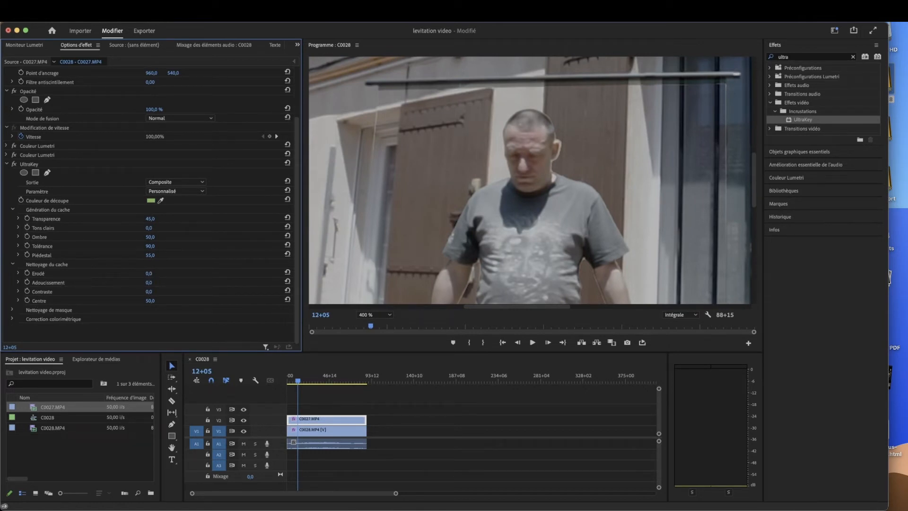
left_click_drag(149, 273, 154, 273)
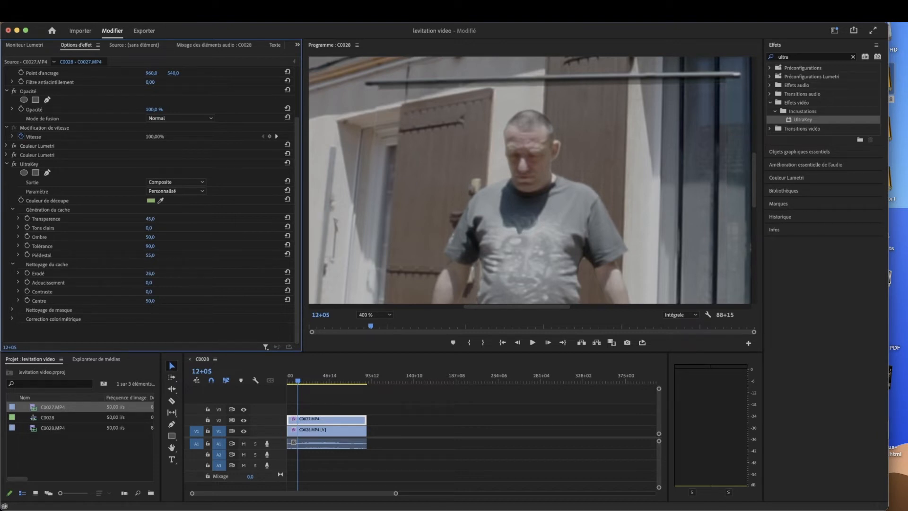
left_click_drag(153, 274, 157, 273)
mouse_move(149, 282)
left_mouse_down()
mouse_move(163, 282)
mouse_move(150, 282)
left_mouse_up()
left_click_drag(753, 168, 754, 174)
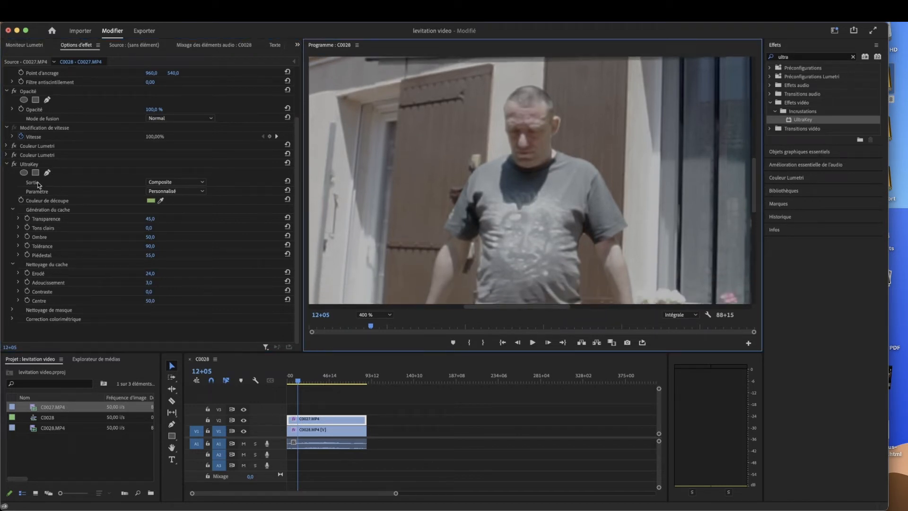
left_click(7, 163)
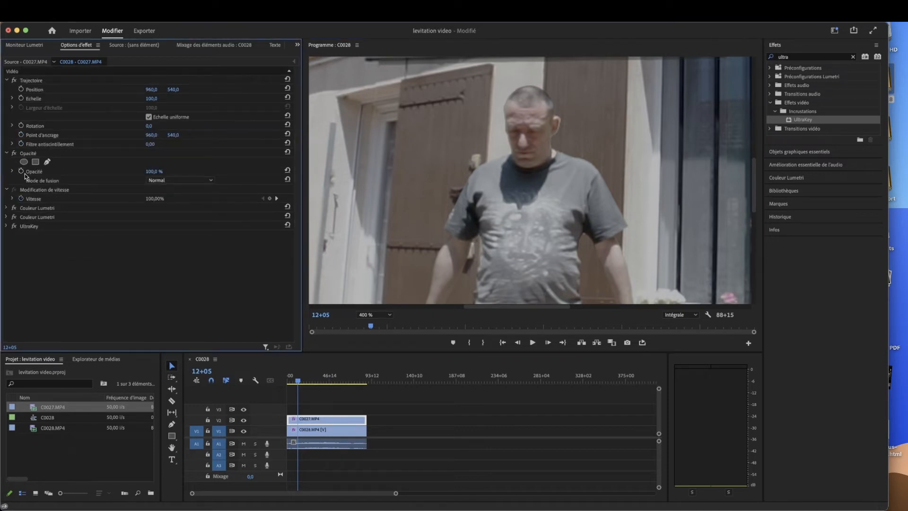
Start a pen mask in C0027.MP4's Opacité, running loosely from above the man's head around the arm and hand on the picture's left
left_click(46, 161)
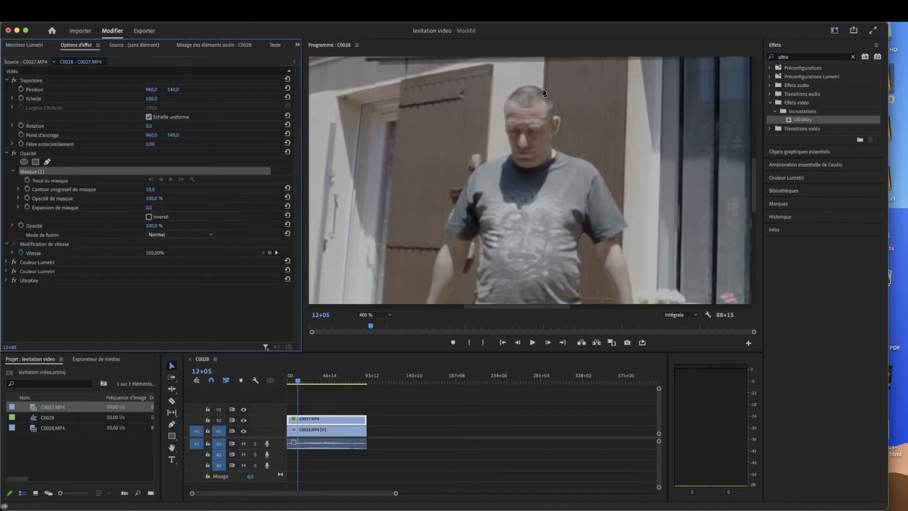
left_click(511, 72)
left_click(437, 142)
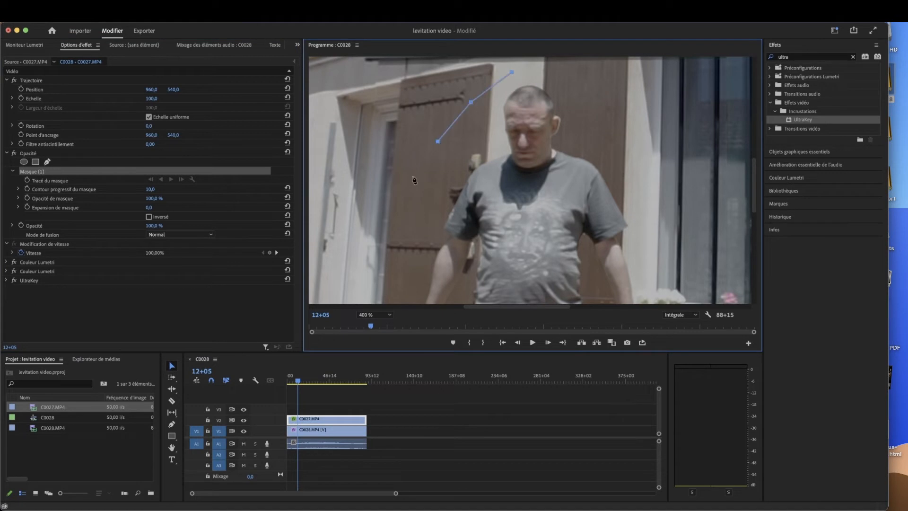
left_click_drag(753, 185, 754, 226)
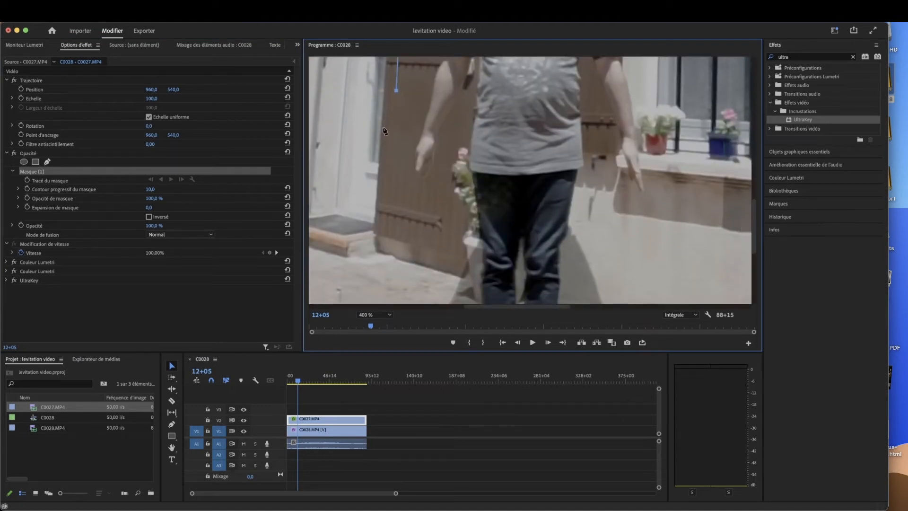
left_click(391, 145)
left_click(396, 185)
Continue the opacity mask closely along the outer edge of the trouser leg on the picture's left, from thigh to ankle
left_click(477, 236)
left_click(481, 247)
left_click(482, 260)
left_click(482, 273)
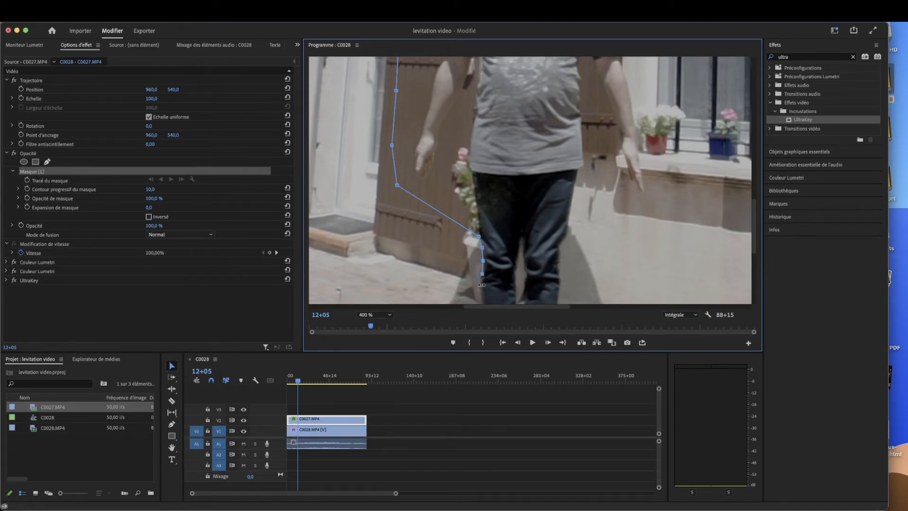
left_click(480, 287)
scroll(755, 240, "up", 2)
scroll(755, 240, "up", 3)
scroll(755, 241, "down", 8)
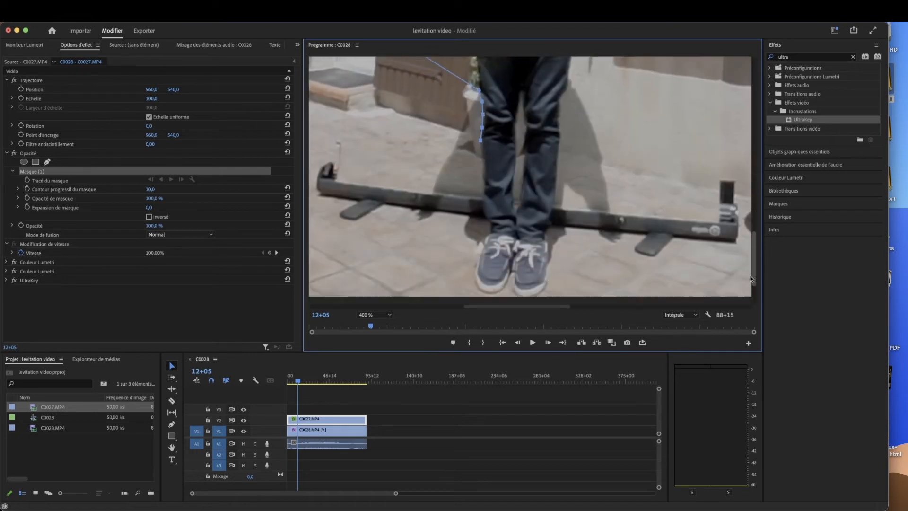
left_click(483, 169)
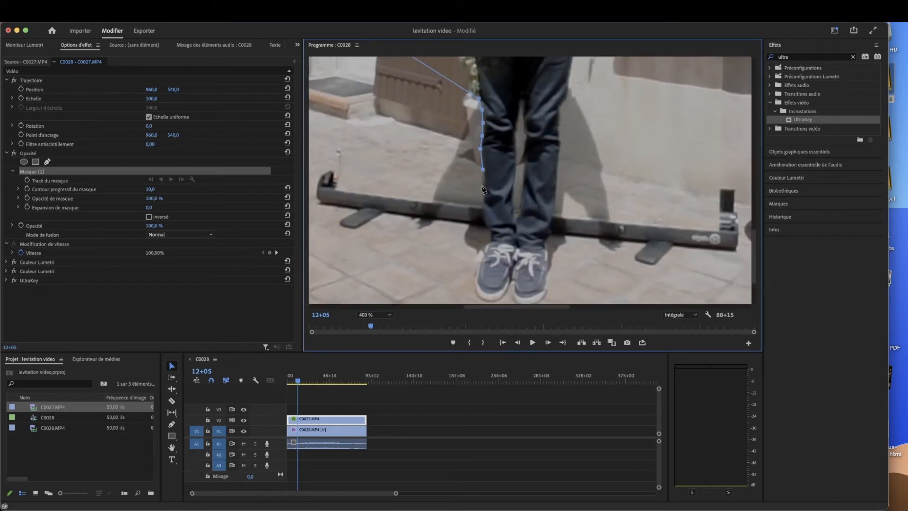
left_click(483, 186)
left_click(482, 202)
left_click(485, 217)
left_click(490, 229)
left_click(492, 241)
Trace the opacity mask around the shoe on the picture's left, up to the gap between both shoes
left_click(486, 248)
left_click(478, 267)
left_click(475, 286)
left_click(479, 297)
left_click(489, 302)
left_click(500, 298)
left_click(512, 272)
Trace the opacity mask around the second shoe up to its ankle, undoing the misplaced point edit
left_click_drag(754, 268, 753, 275)
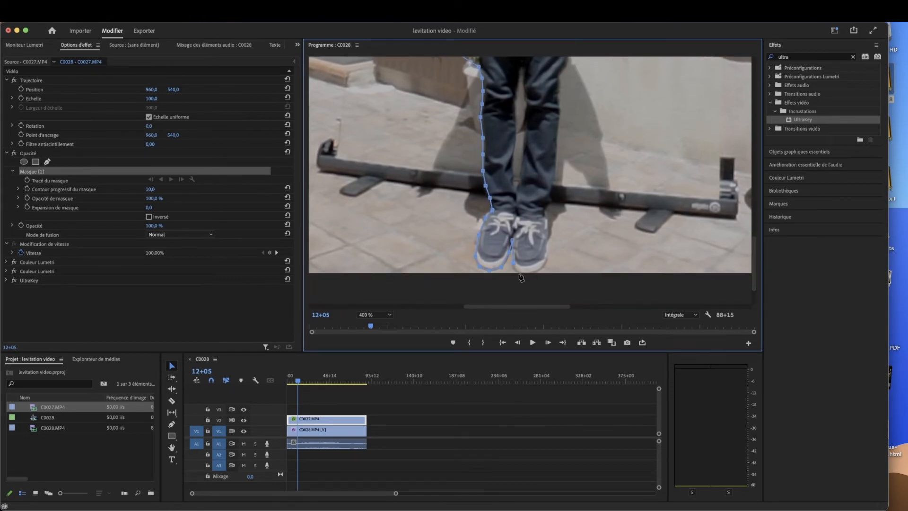
left_click_drag(532, 279, 530, 275)
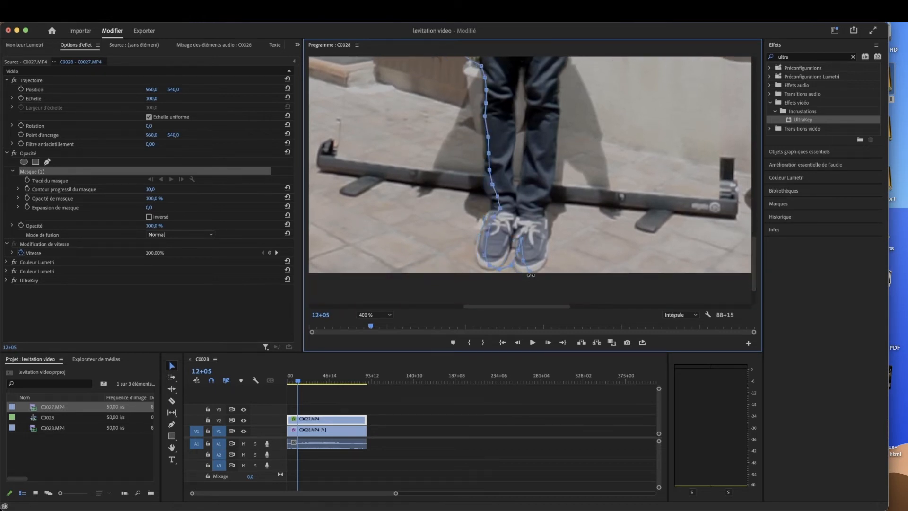
key("super+z")
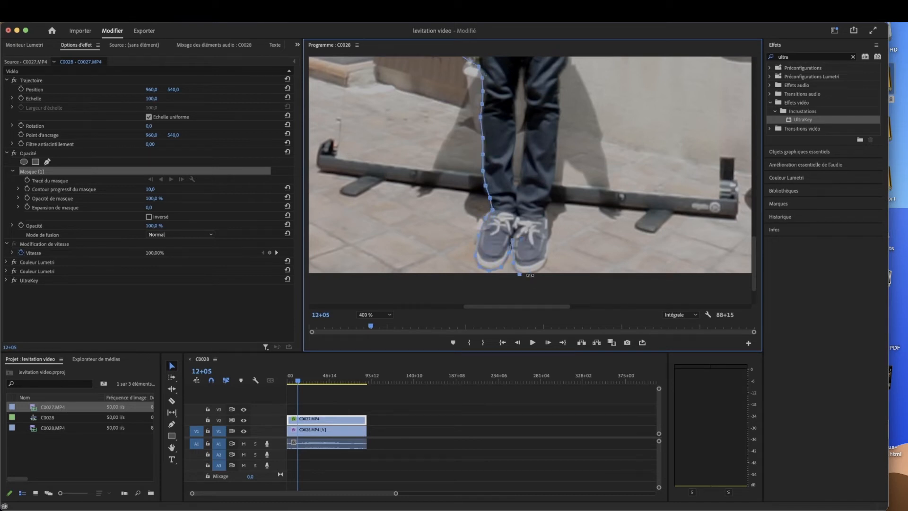
left_click(530, 279)
left_click(545, 267)
left_click(548, 239)
left_click(546, 208)
Continue the opacity mask up the outer edge of the trouser leg on the picture's right, from ankle to thigh
left_click(552, 193)
left_click(556, 156)
left_click(559, 127)
left_click_drag(755, 253, 758, 230)
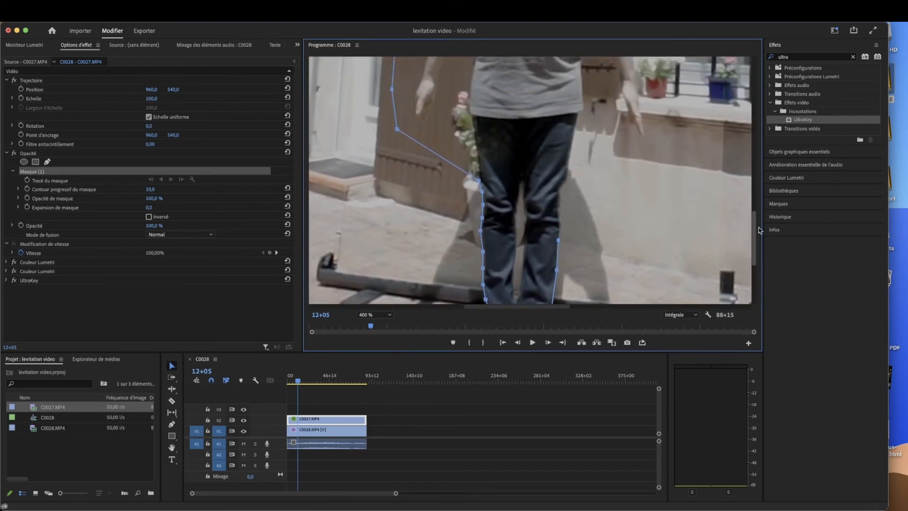
left_click(559, 217)
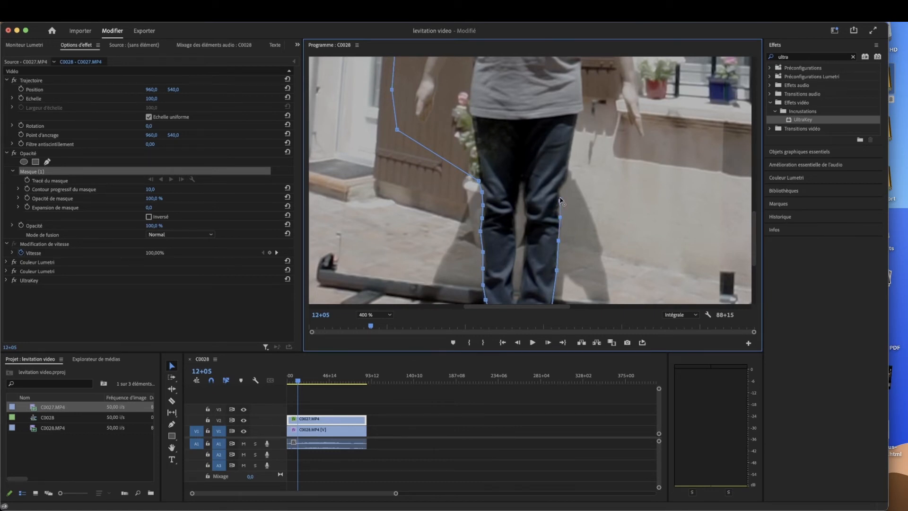
left_click(560, 200)
left_click_drag(561, 191, 564, 185)
left_click(569, 175)
left_click(570, 153)
Run the mask loosely around the hand, arm and shoulder on the picture's right and close it above the head
left_click(615, 145)
left_click(686, 128)
left_click(695, 94)
left_click_drag(753, 222, 754, 152)
left_click(647, 72)
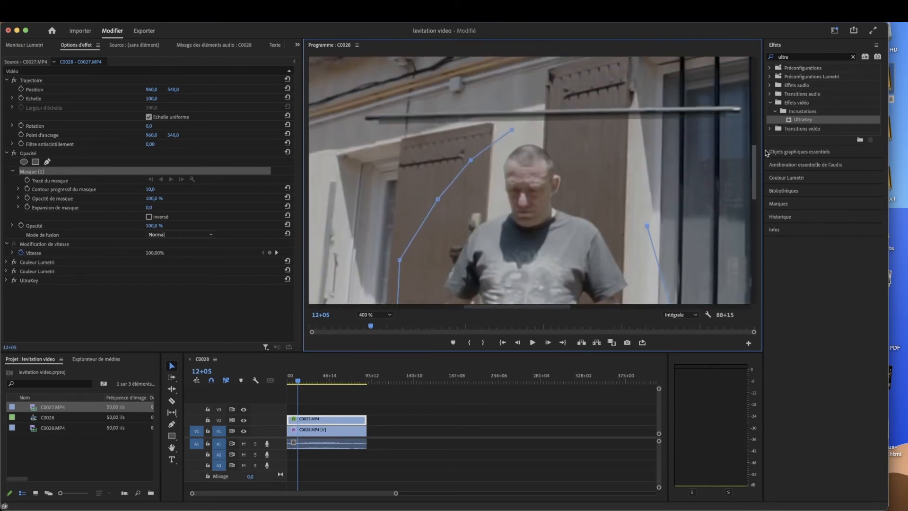
left_click(602, 137)
left_click(512, 131)
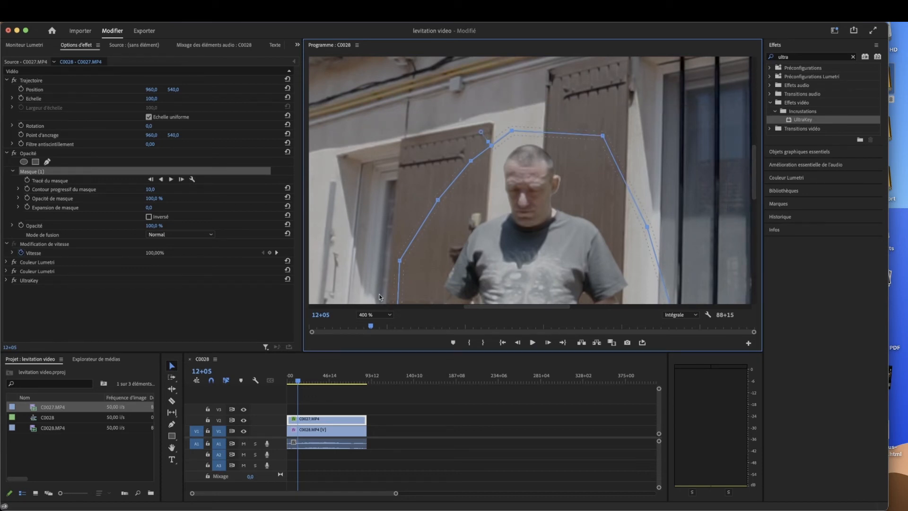
Fit the preview to its frame and enable Position keyframing for C0027.MP4 at 0+00
left_click(370, 316)
left_click(378, 323)
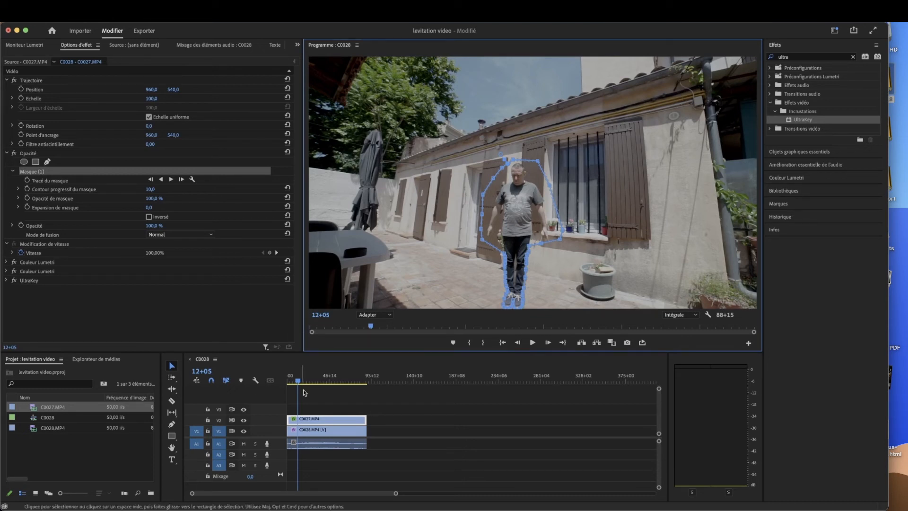
left_click_drag(298, 381, 271, 381)
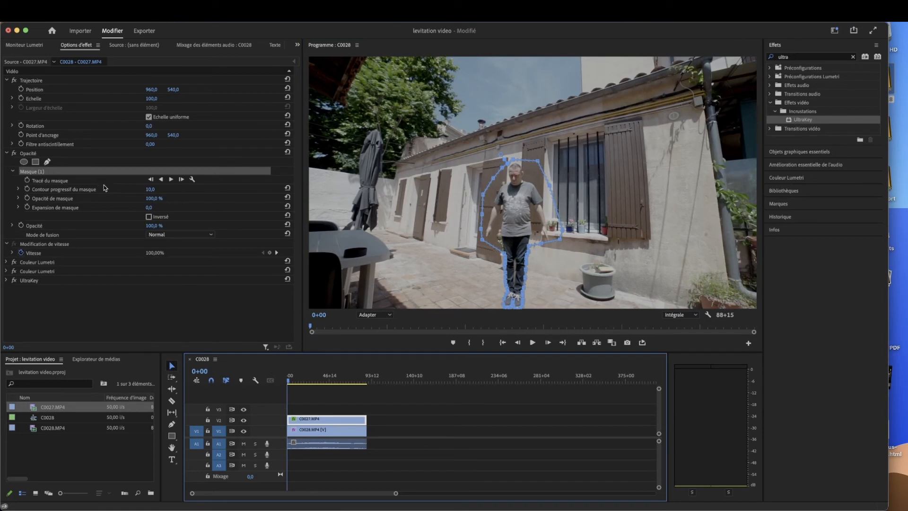
left_click(33, 92)
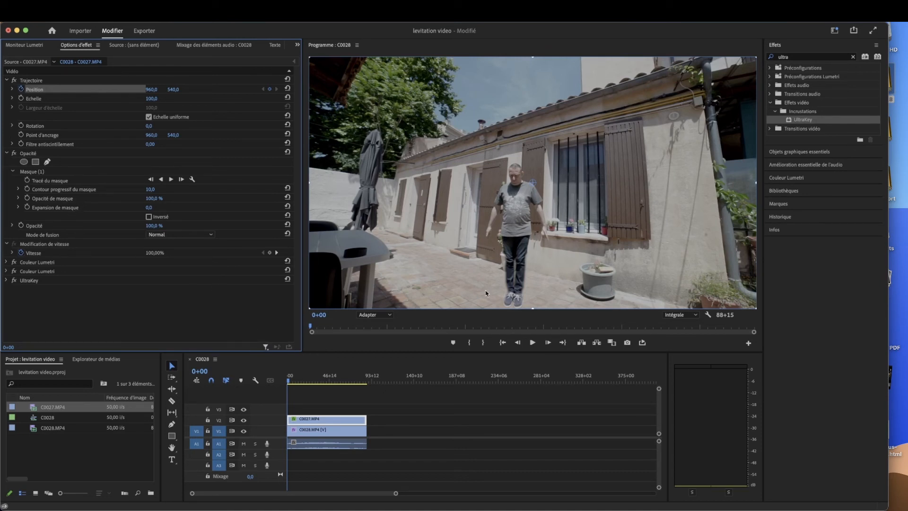
At 72+09, raise the masked man in the frame to Position 947,0 / 192,8 for the levitation's end keyframe
left_click_drag(290, 385, 347, 387)
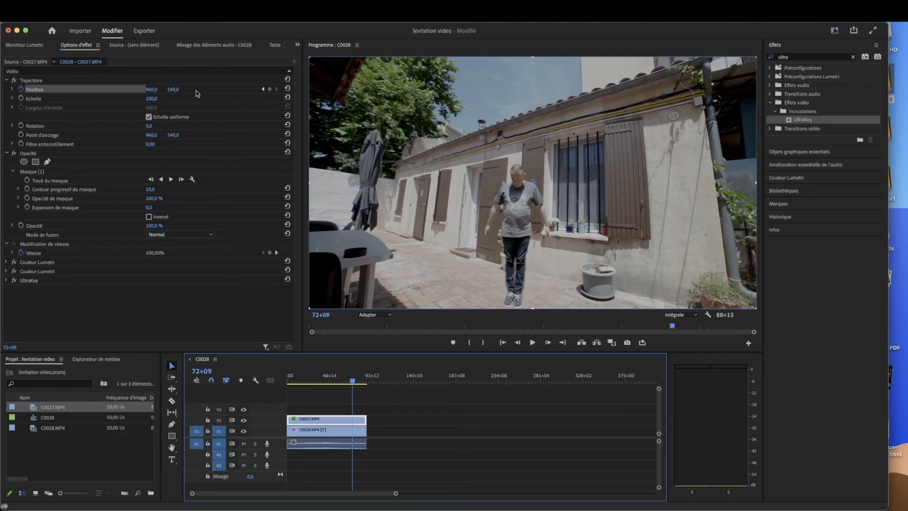
left_click(172, 90)
left_click_drag(172, 89, 26, 89)
left_click_drag(514, 141, 513, 118)
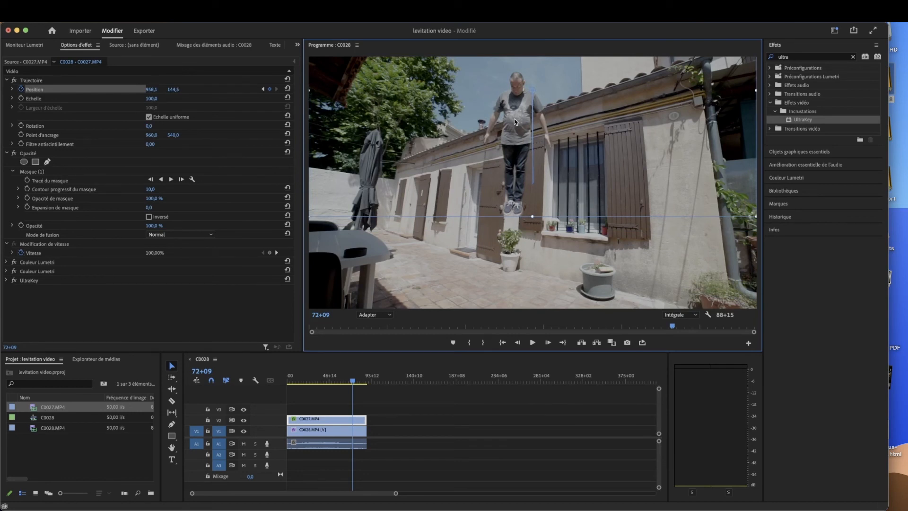
mouse_move(519, 120)
left_mouse_down()
mouse_move(503, 135)
mouse_move(513, 134)
left_mouse_up()
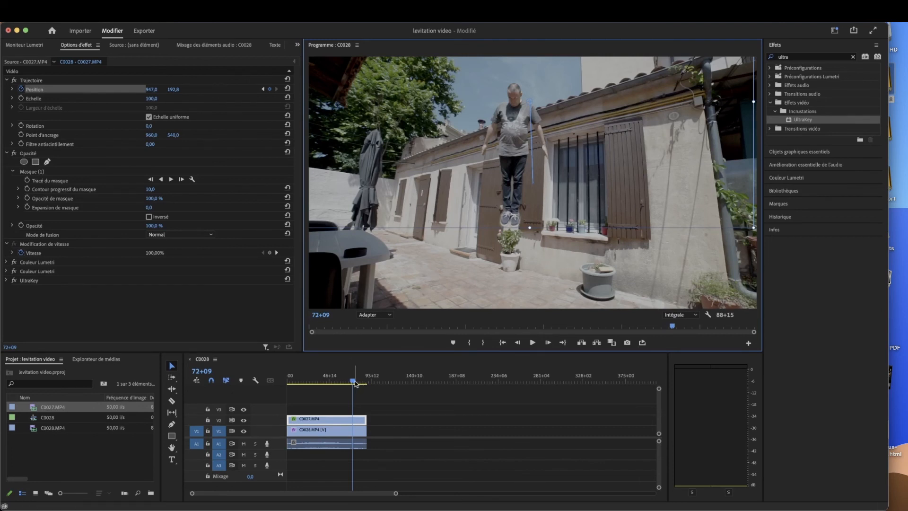
Play the levitation animation from the beginning to review it, and return the playhead to 0+00
left_click_drag(353, 381, 224, 379)
key("space")
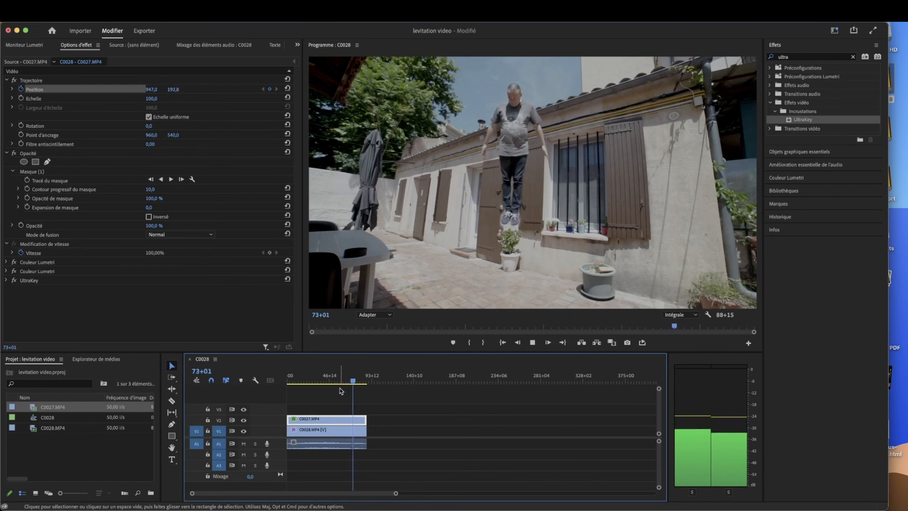
key("space")
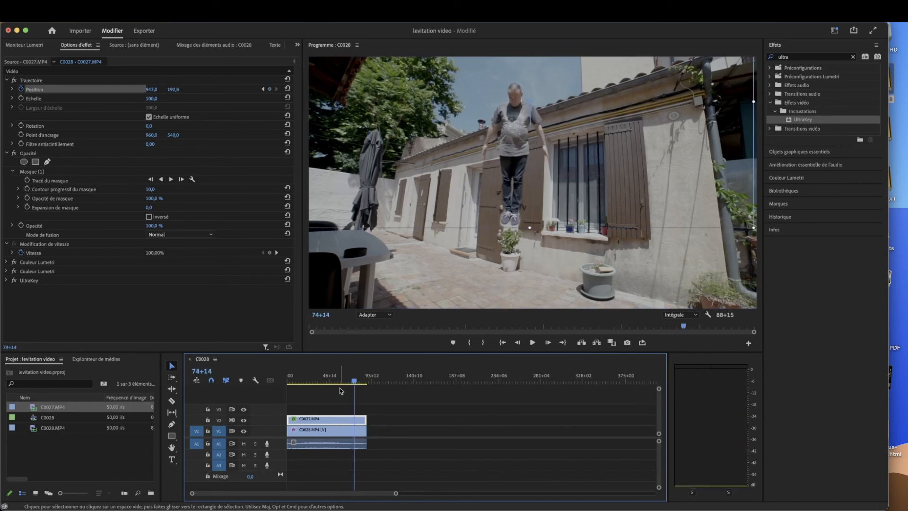
left_click_drag(355, 381, 241, 375)
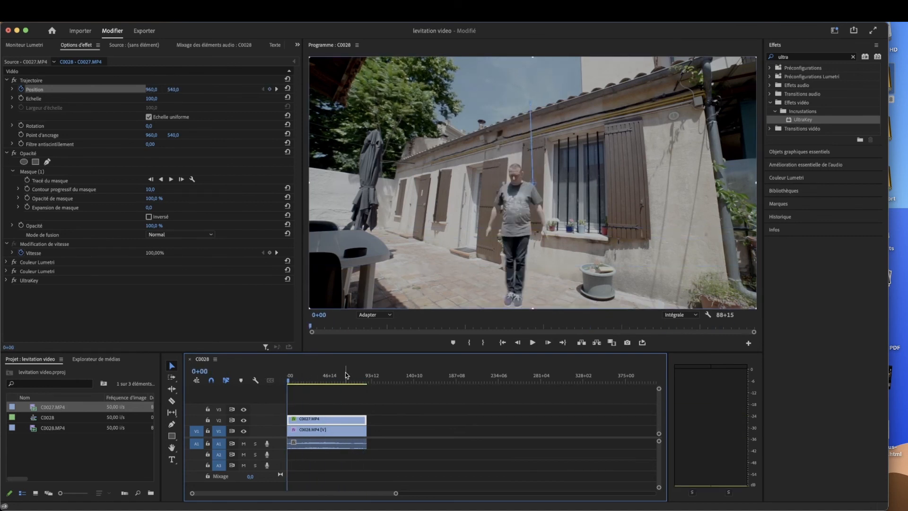